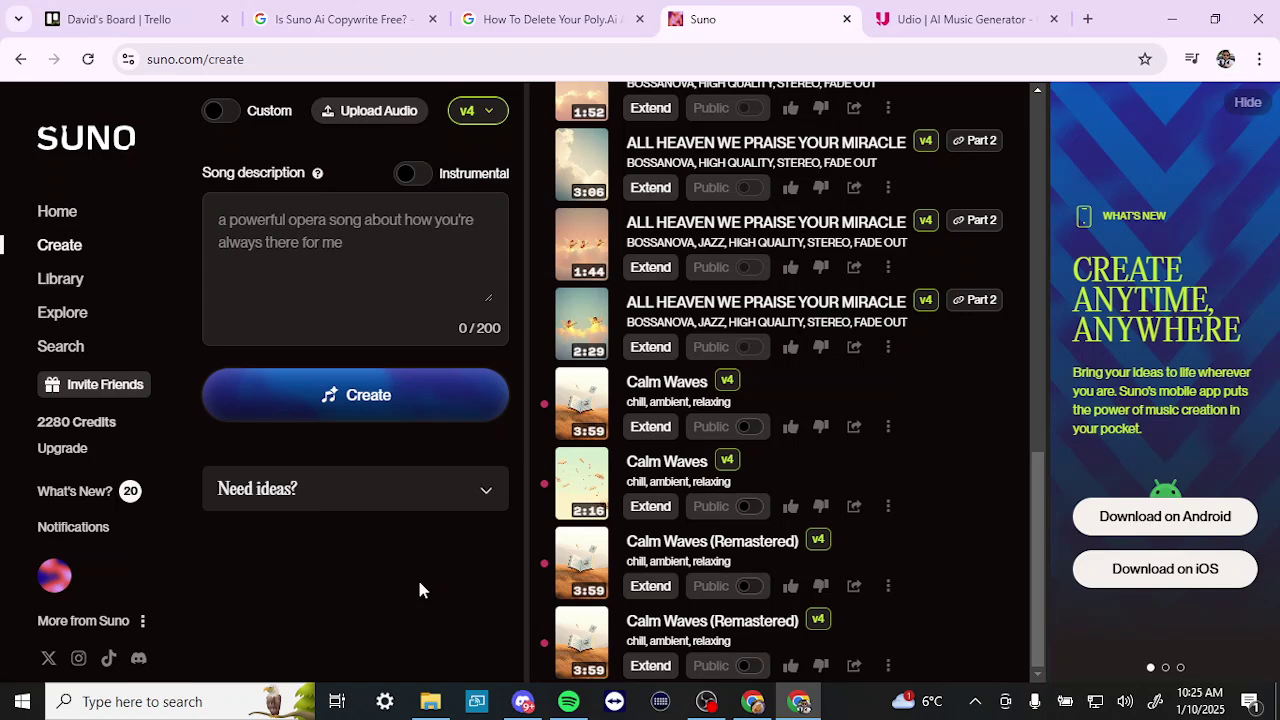
Switch to the Udio create page showing the plant-life description and Veils of Valor.
{"action": "left_click", "coordinate": [983, 23]}
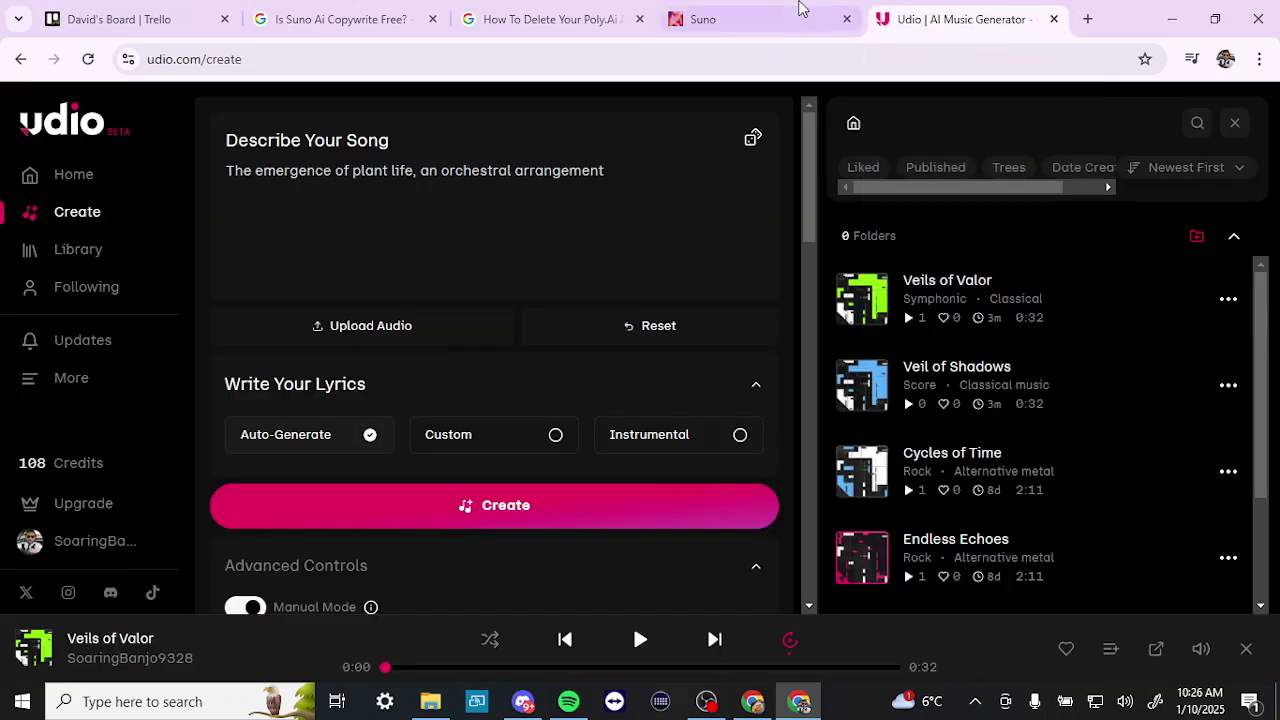
{"action": "left_click", "coordinate": [745, 21]}
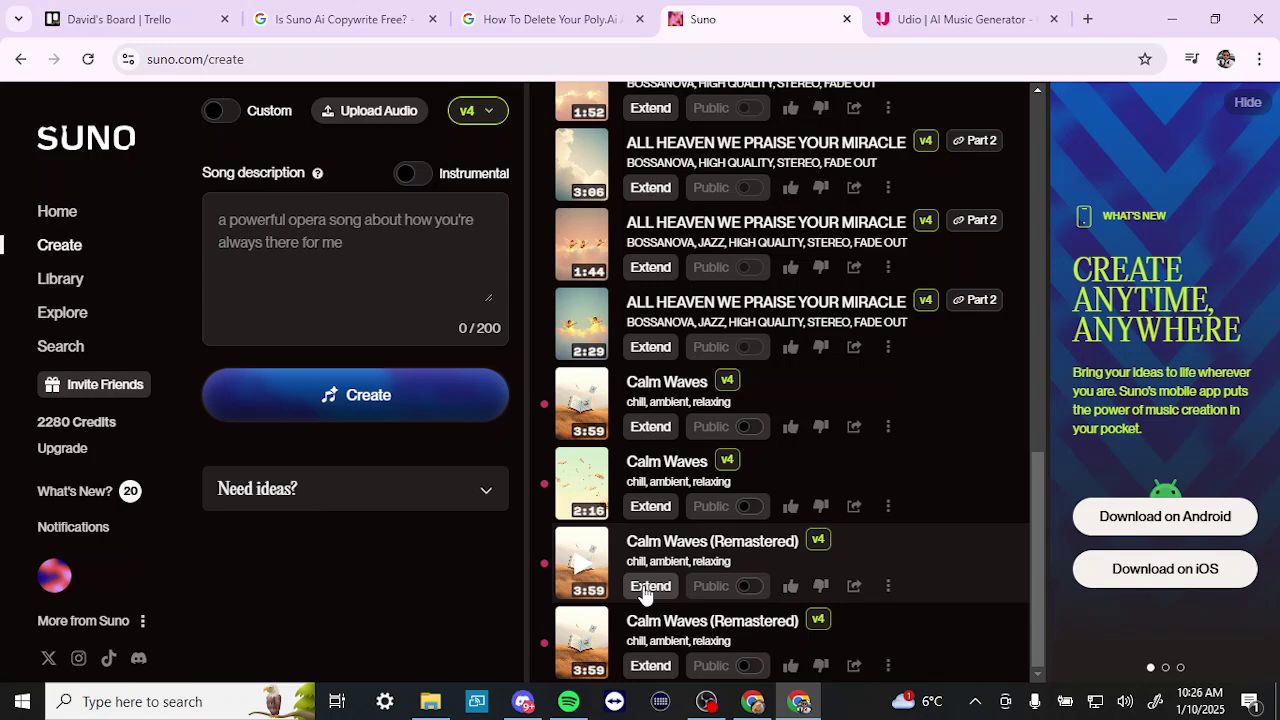
{"action": "left_click", "coordinate": [960, 24]}
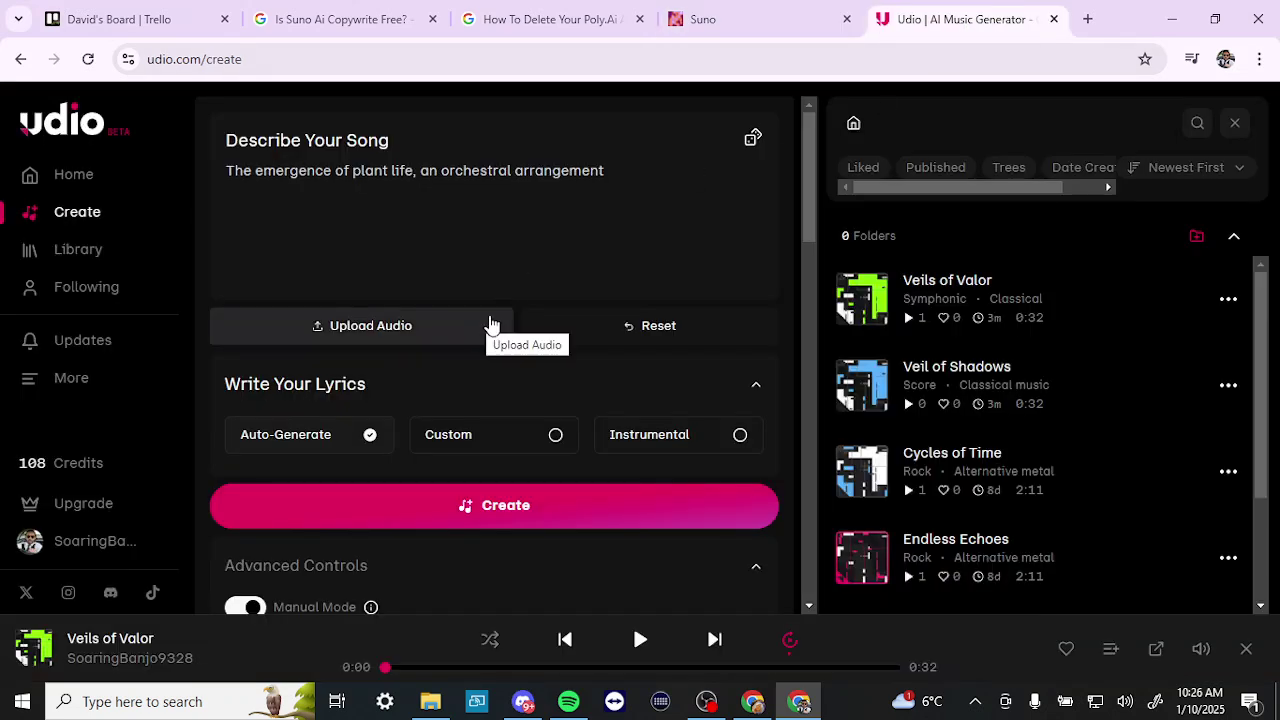
Look through the Veils of Valor track options menu, then dismiss it.
{"action": "left_click", "coordinate": [1229, 302]}
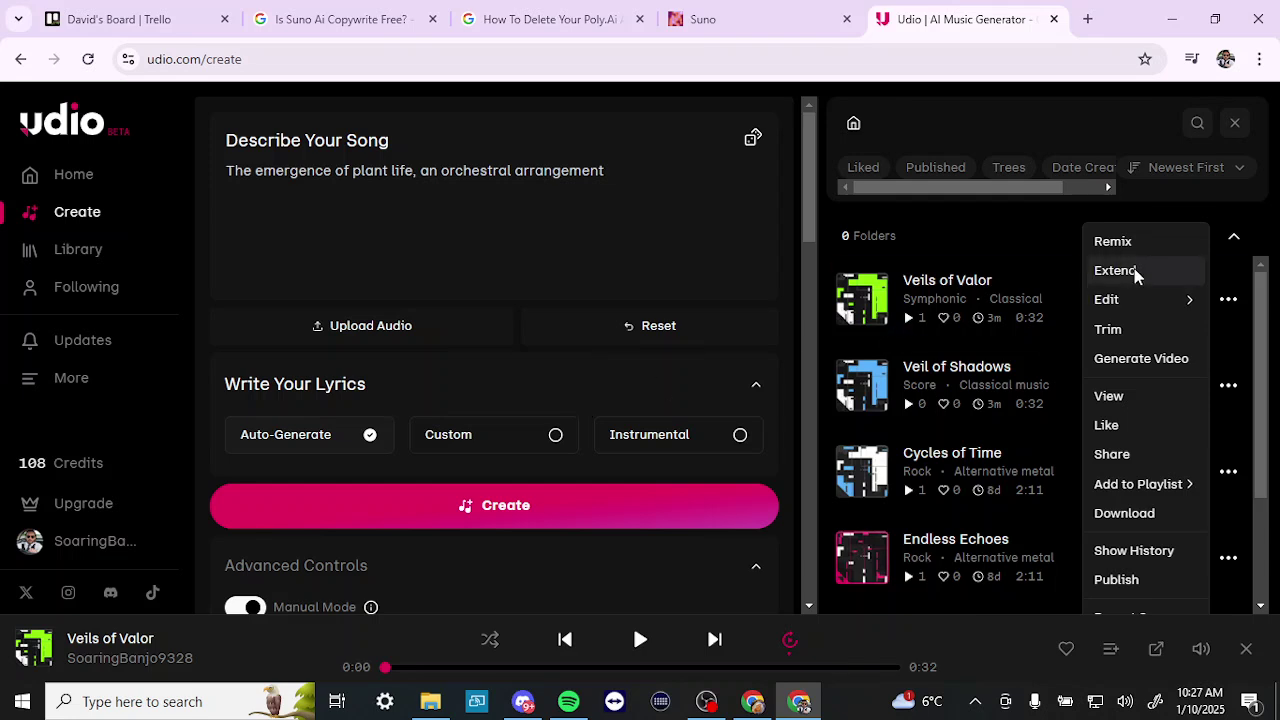
{"action": "mouse_move", "coordinate": [1119, 300]}
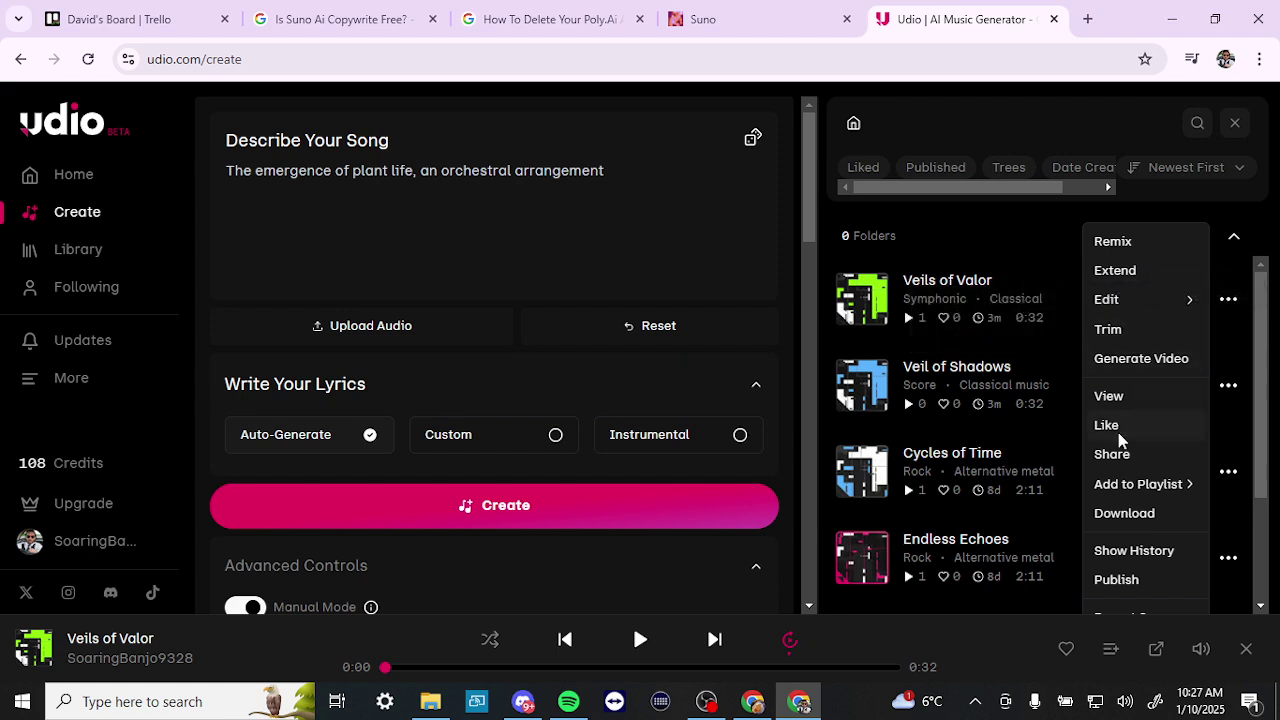
{"action": "mouse_move", "coordinate": [1124, 488]}
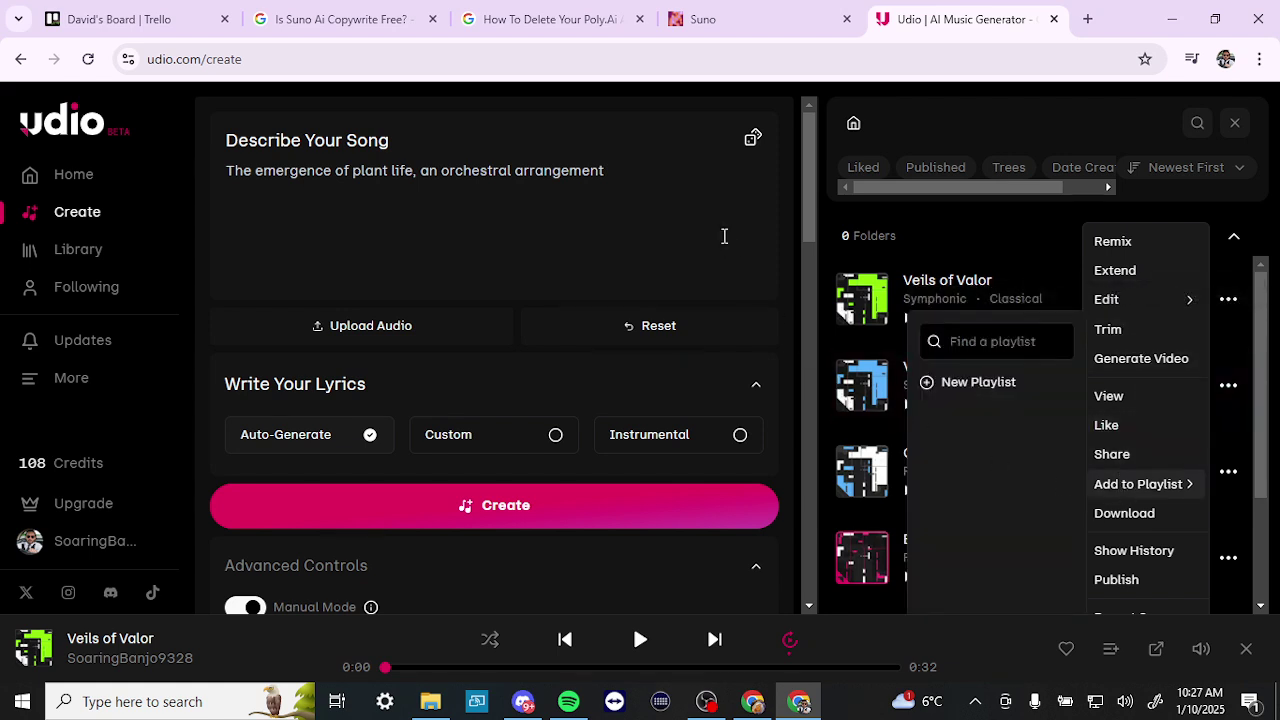
{"action": "left_click", "coordinate": [783, 245]}
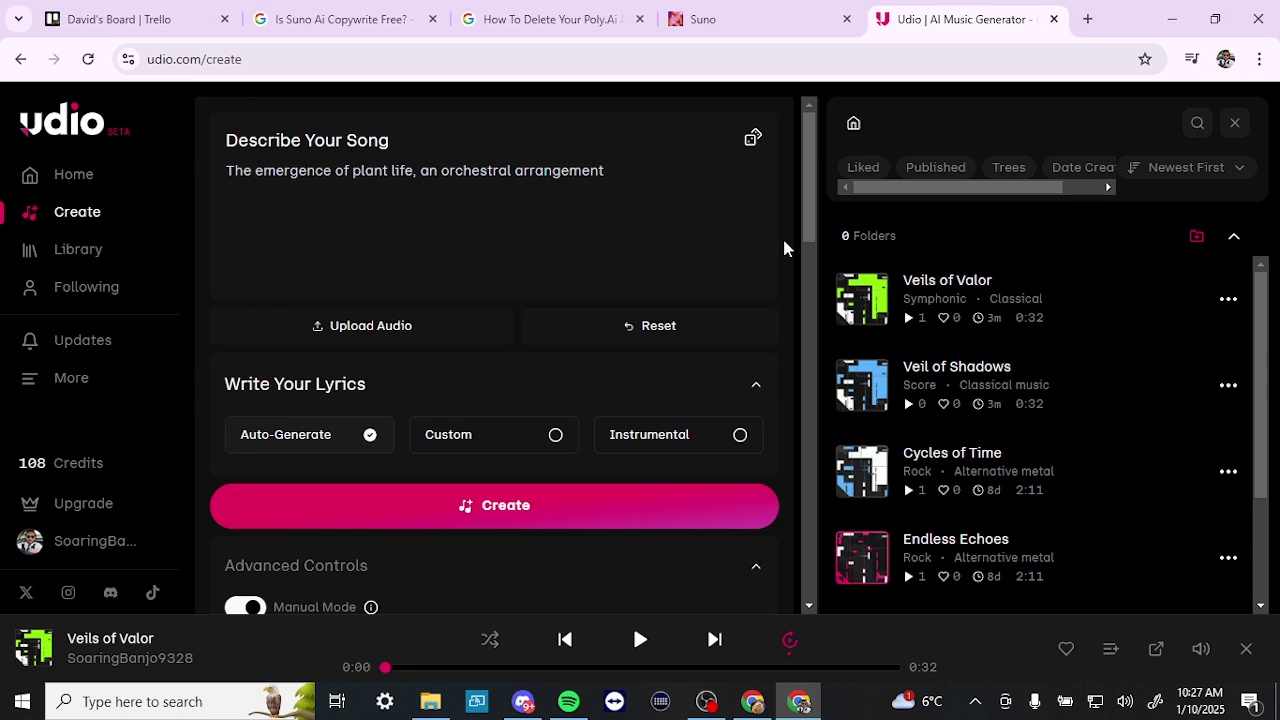
{"action": "mouse_move", "coordinate": [860, 302]}
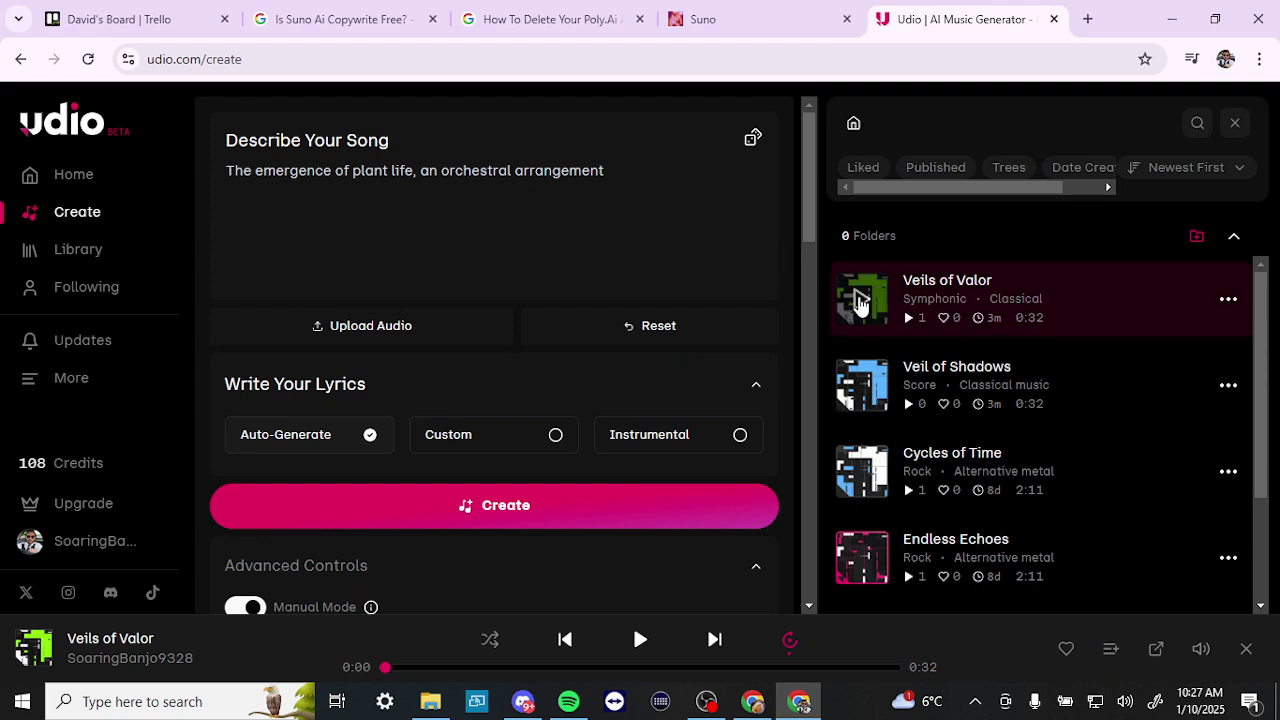
Play Veils of Valor up to 0:13, pause it, and rewind it to the start.
{"action": "left_click", "coordinate": [860, 302]}
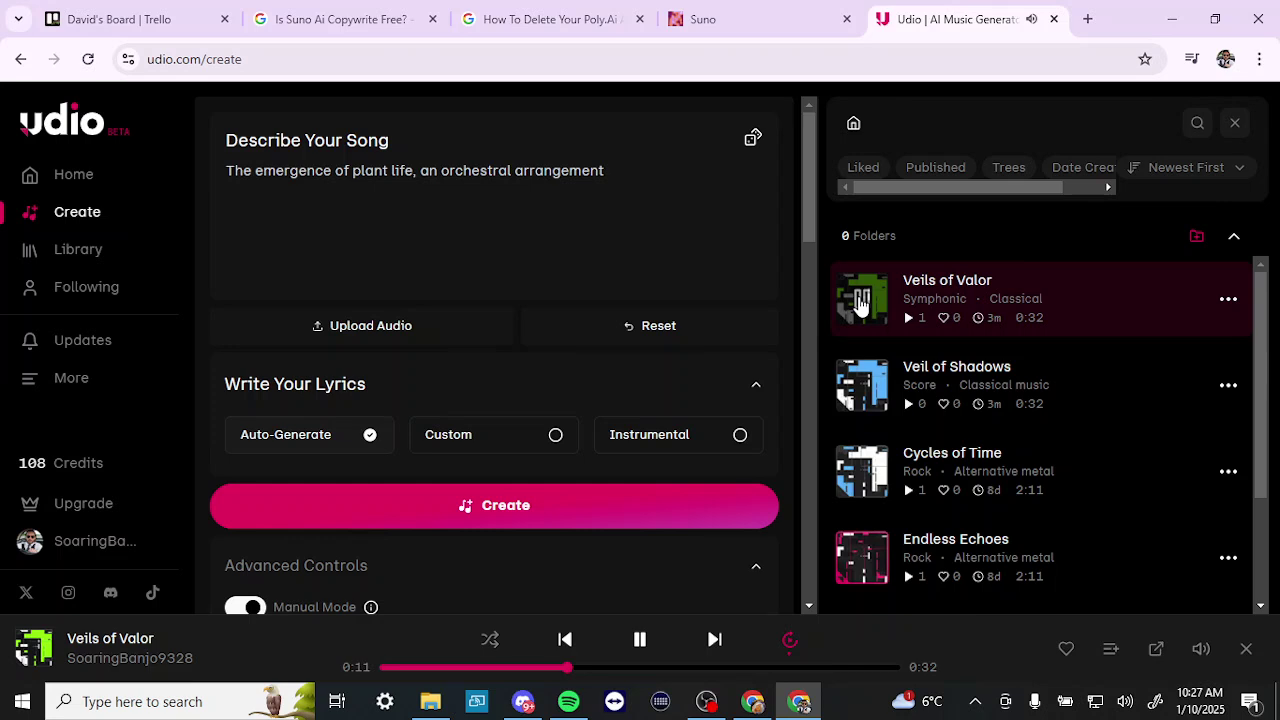
{"action": "left_click", "coordinate": [858, 300]}
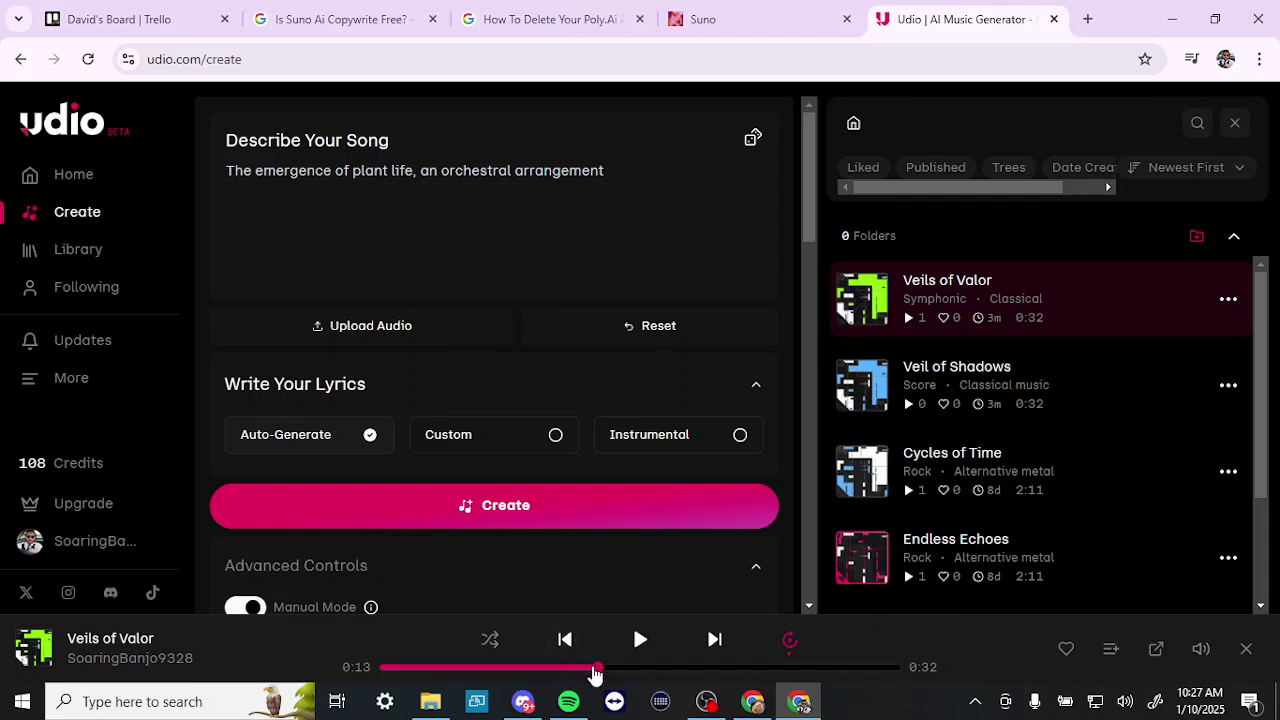
{"action": "left_click_drag", "start_coordinate": [595, 670], "coordinate": [385, 667]}
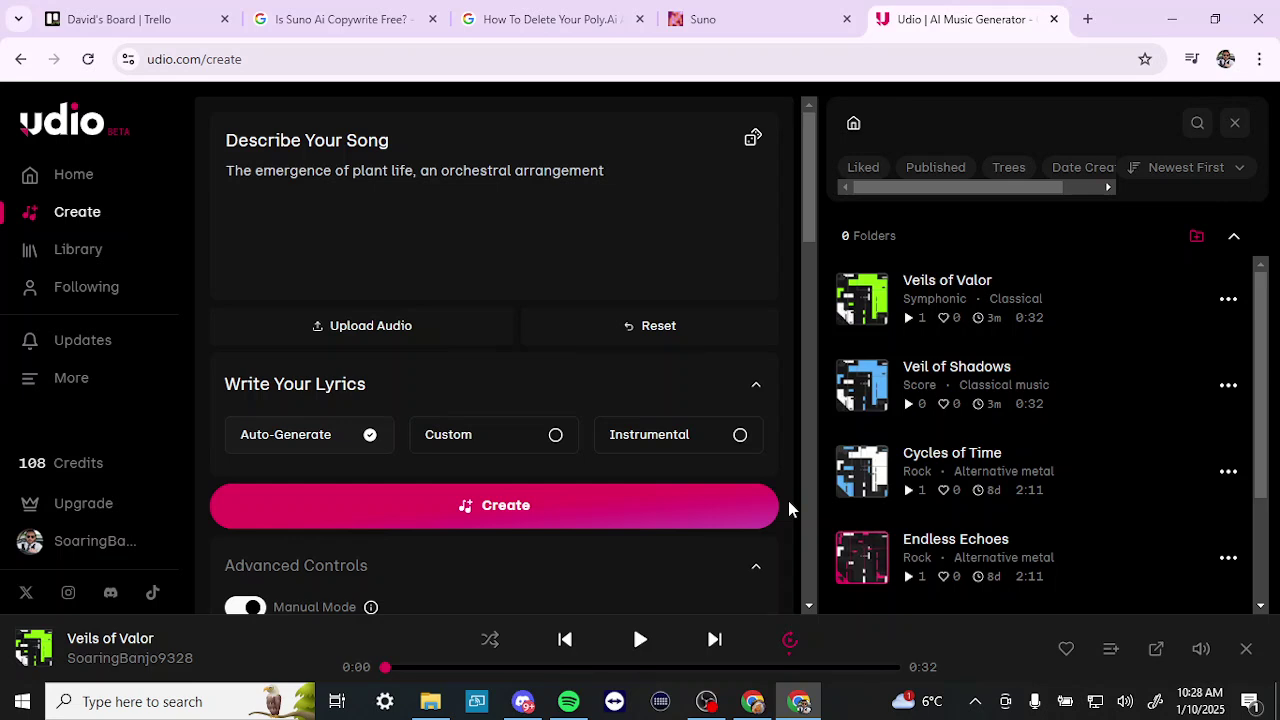
{"action": "mouse_move", "coordinate": [858, 303]}
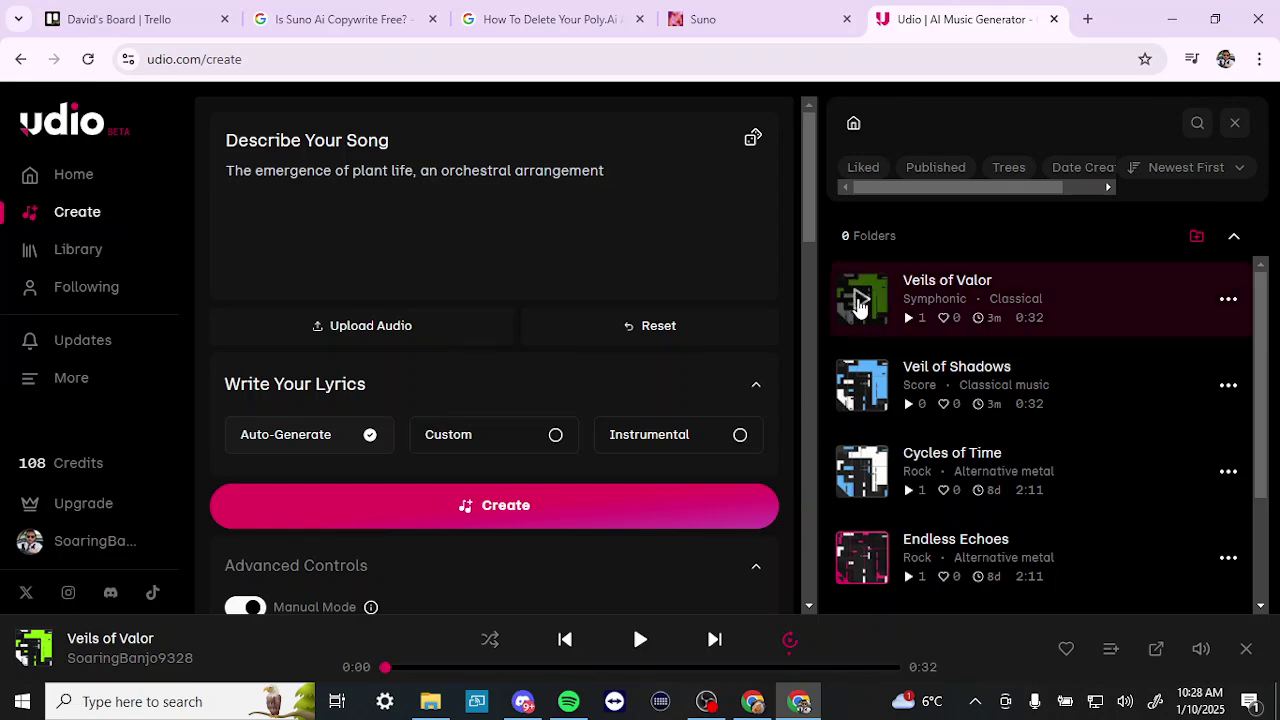
Replay Veils of Valor briefly, pause it, and return to the Suno create page.
{"action": "left_click", "coordinate": [858, 303]}
{"action": "left_click", "coordinate": [858, 303]}
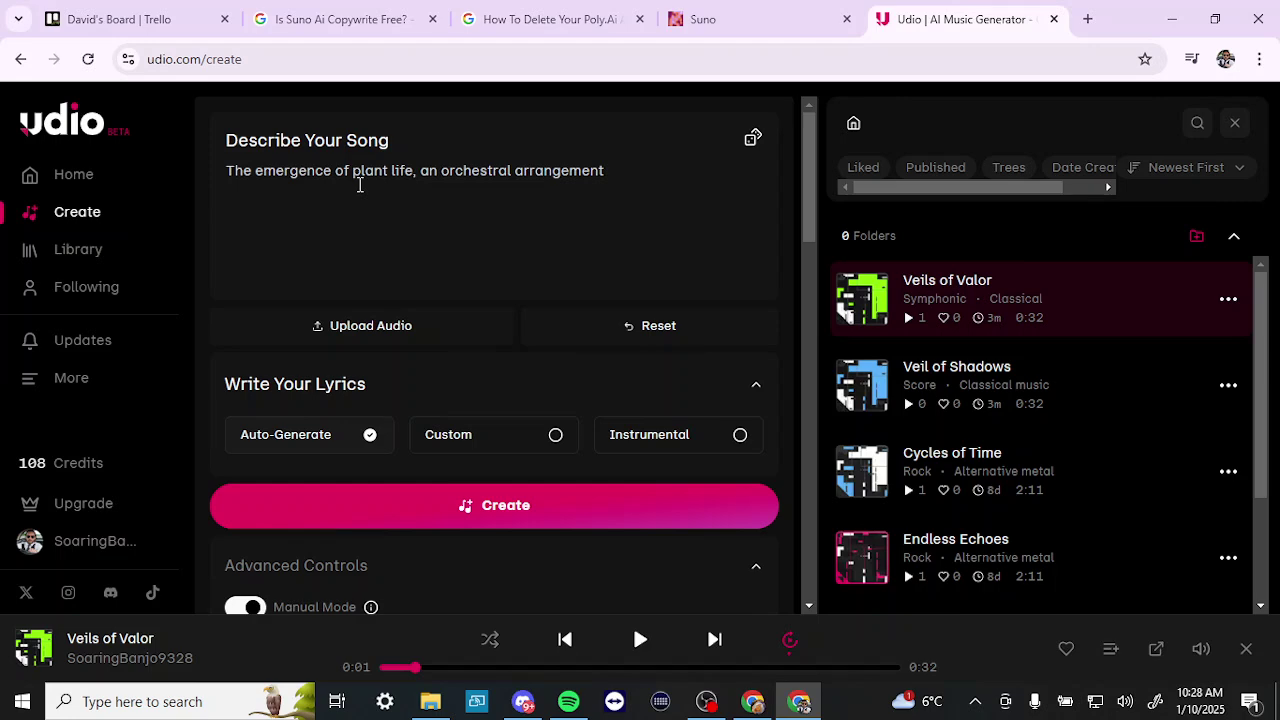
{"action": "left_click", "coordinate": [794, 12]}
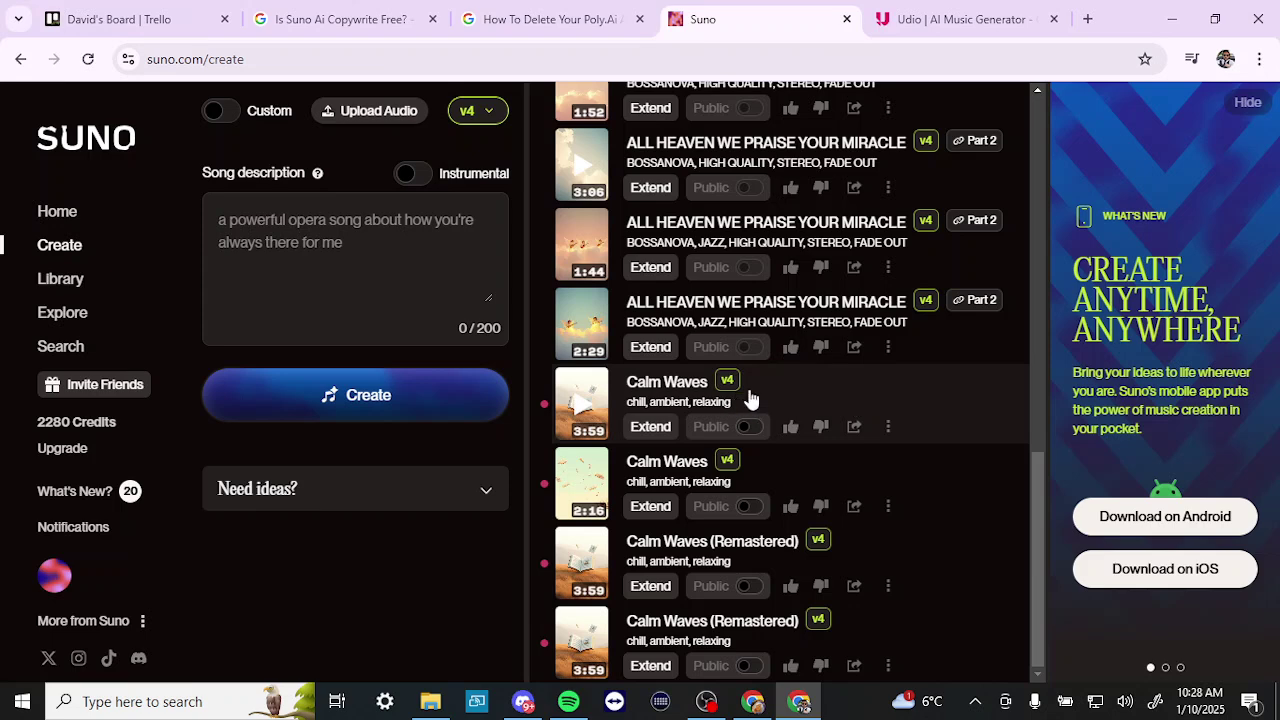
Check the Calm Waves Create submenu, close it, and start Calm Waves playing.
{"action": "left_click", "coordinate": [888, 428]}
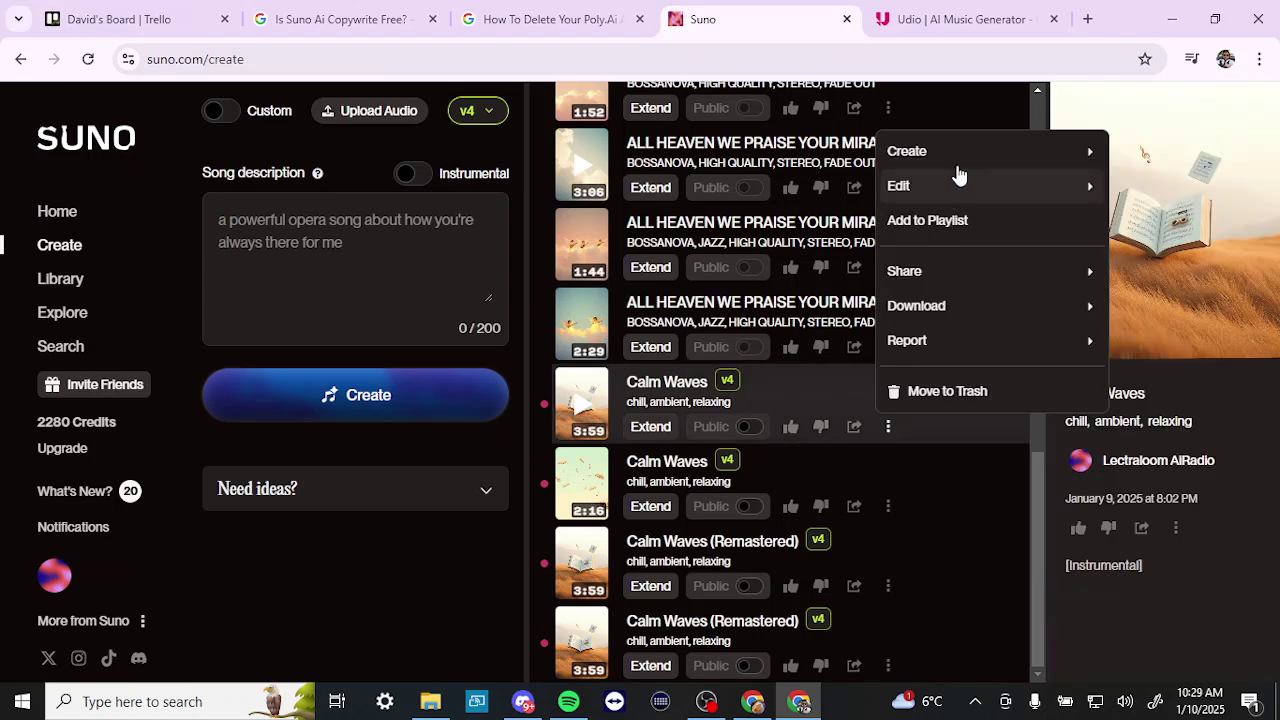
{"action": "mouse_move", "coordinate": [957, 157]}
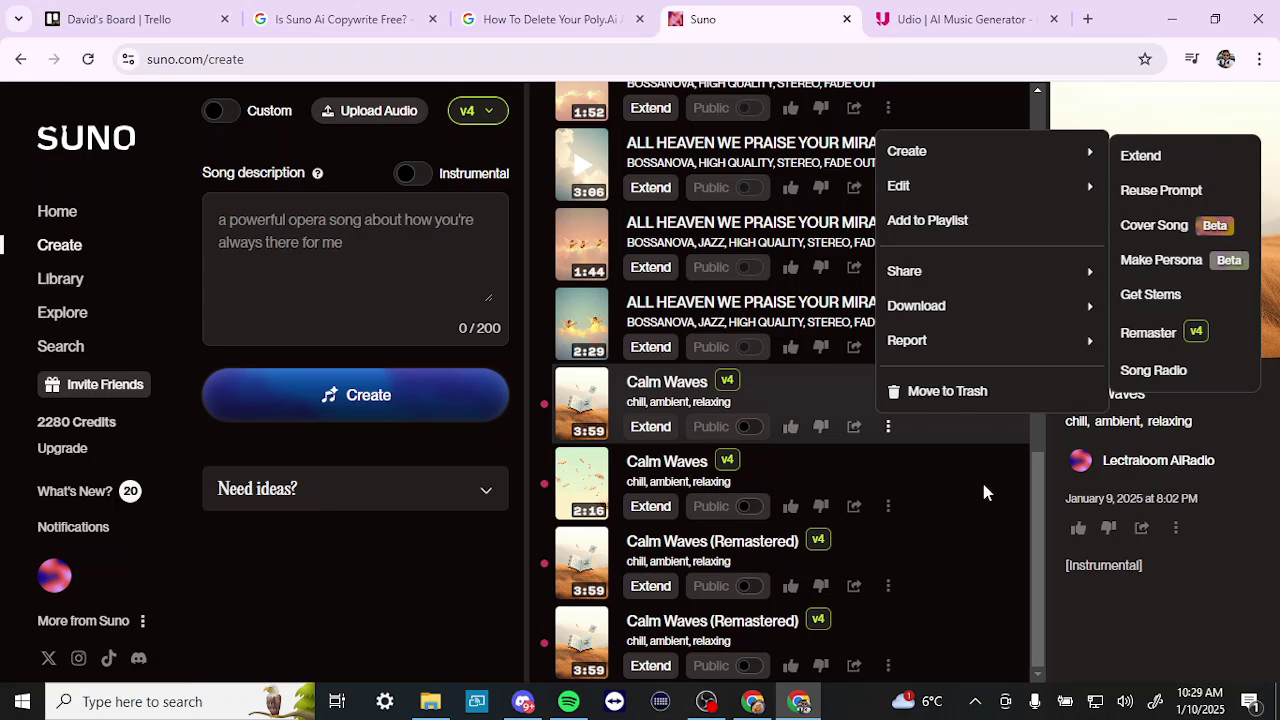
{"action": "left_click", "coordinate": [578, 409]}
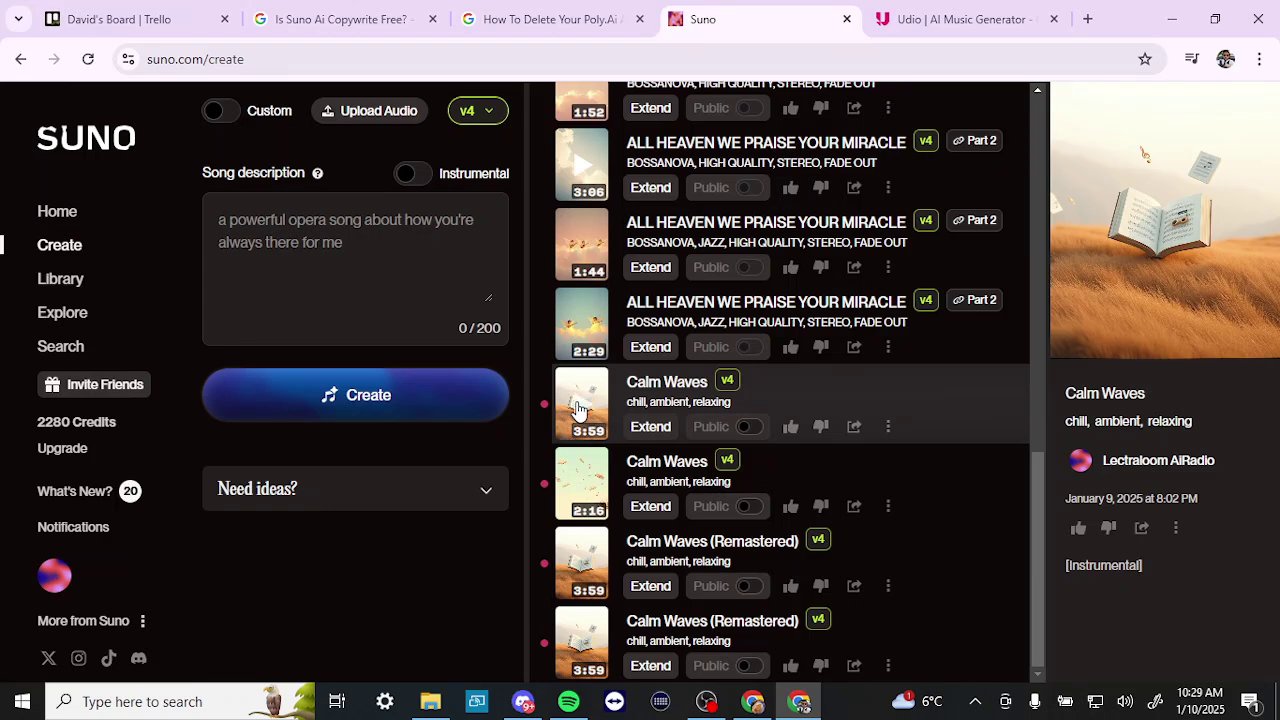
{"action": "left_click", "coordinate": [578, 409]}
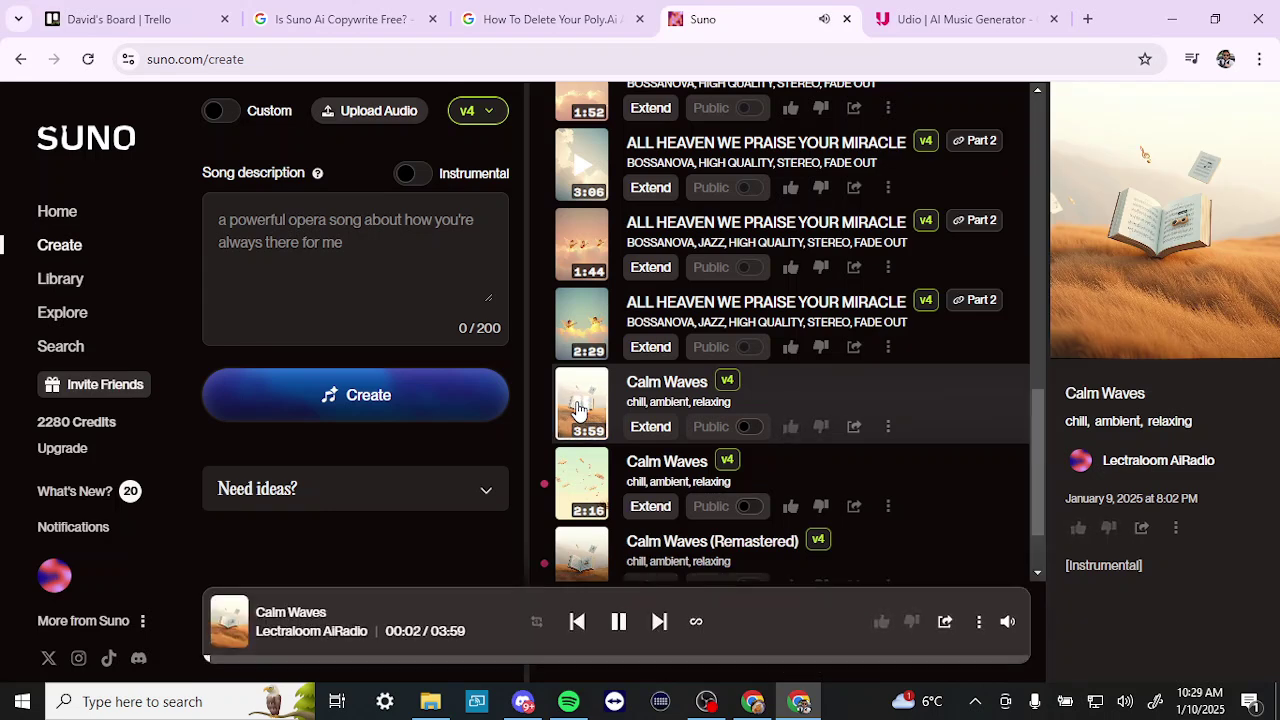
Pause Calm Waves, play and pause Calm Waves (Remastered), then show the v4/v3.5/v3 list.
{"action": "left_click", "coordinate": [620, 623]}
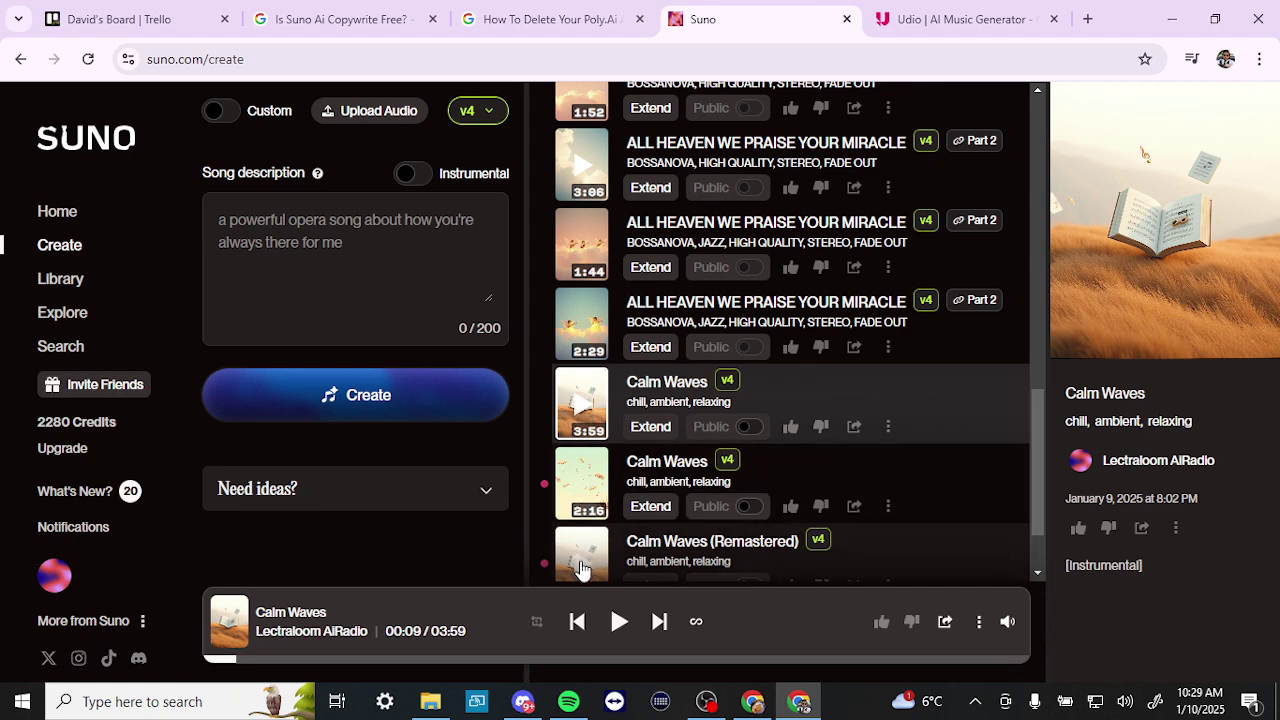
{"action": "left_click", "coordinate": [583, 568]}
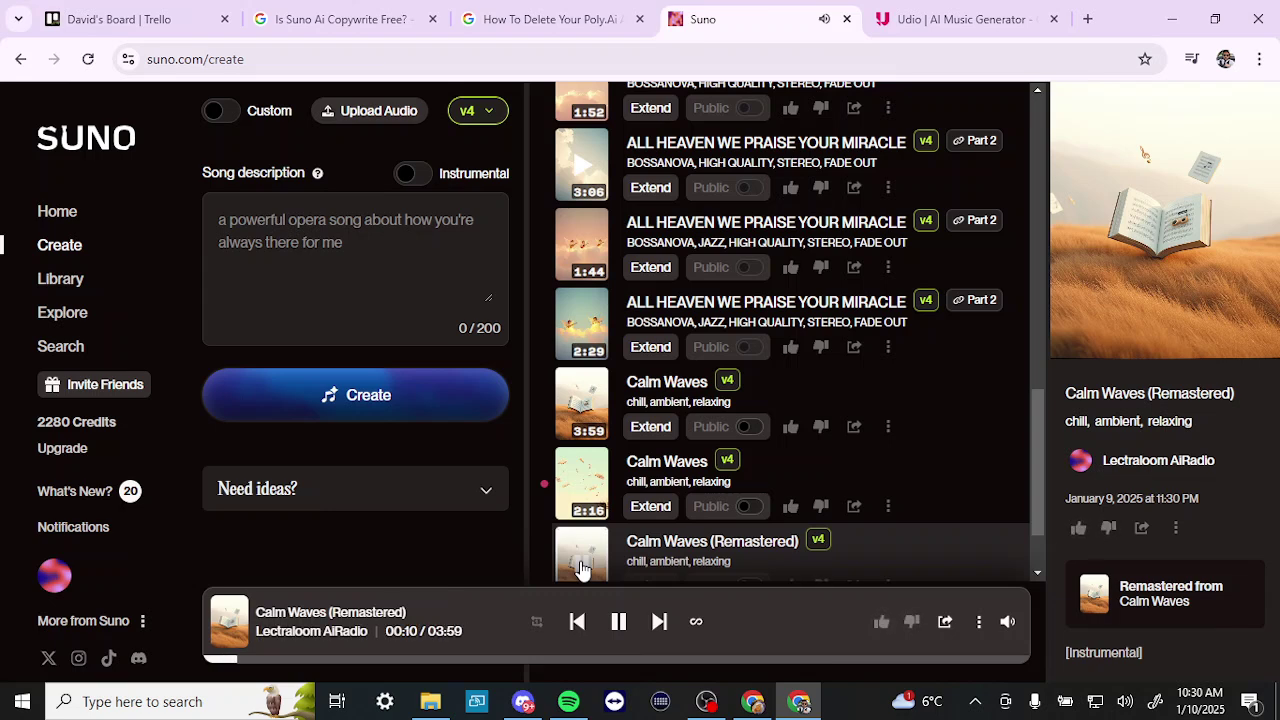
{"action": "left_click", "coordinate": [618, 622]}
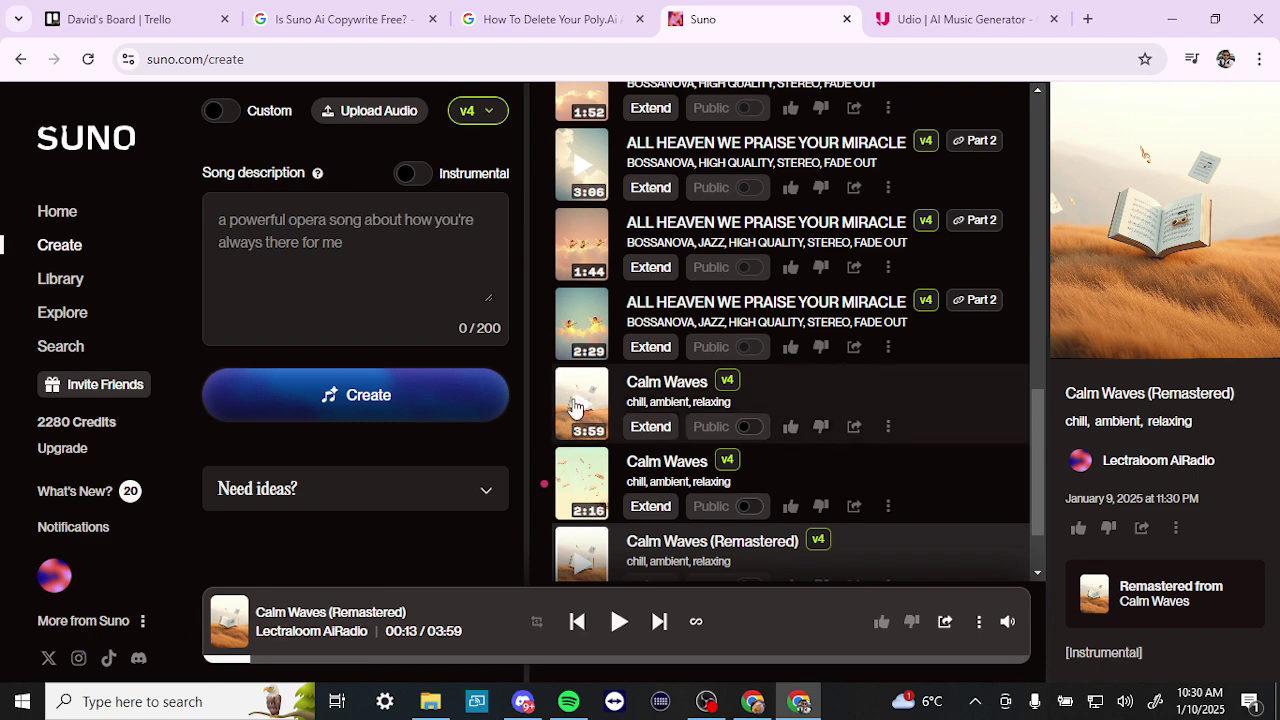
{"action": "left_click", "coordinate": [486, 120]}
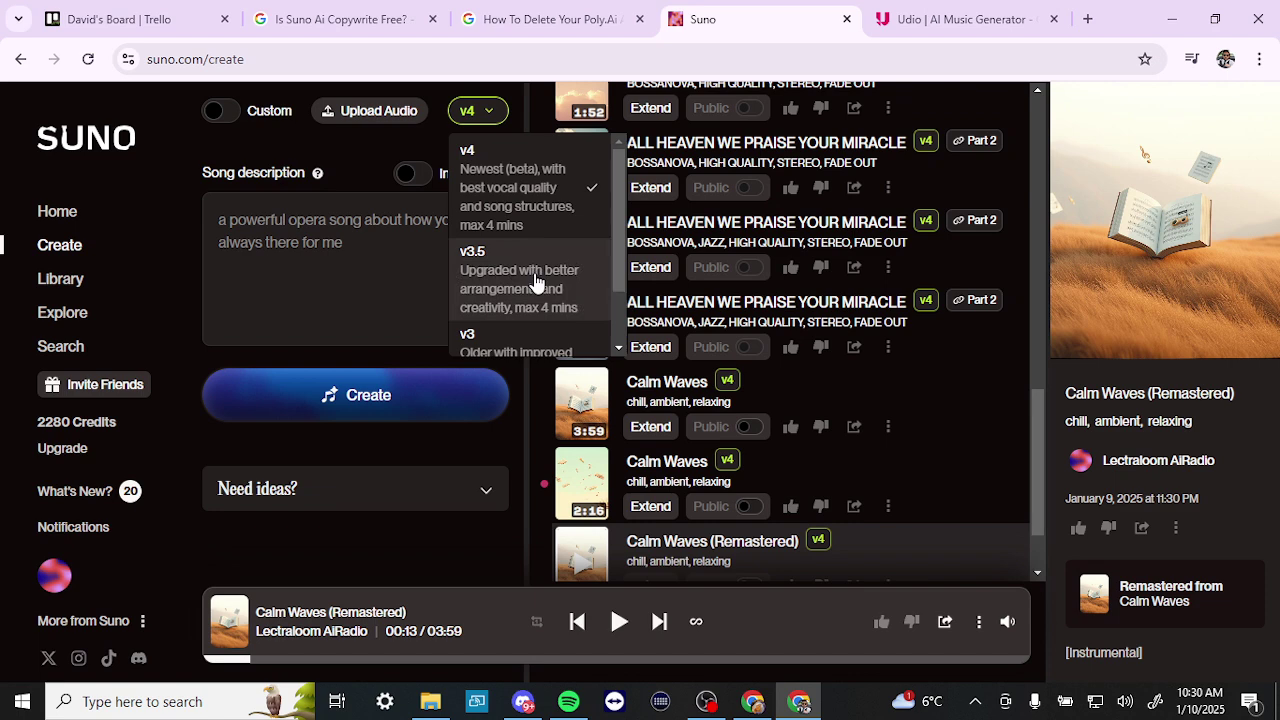
{"action": "left_click", "coordinate": [419, 152]}
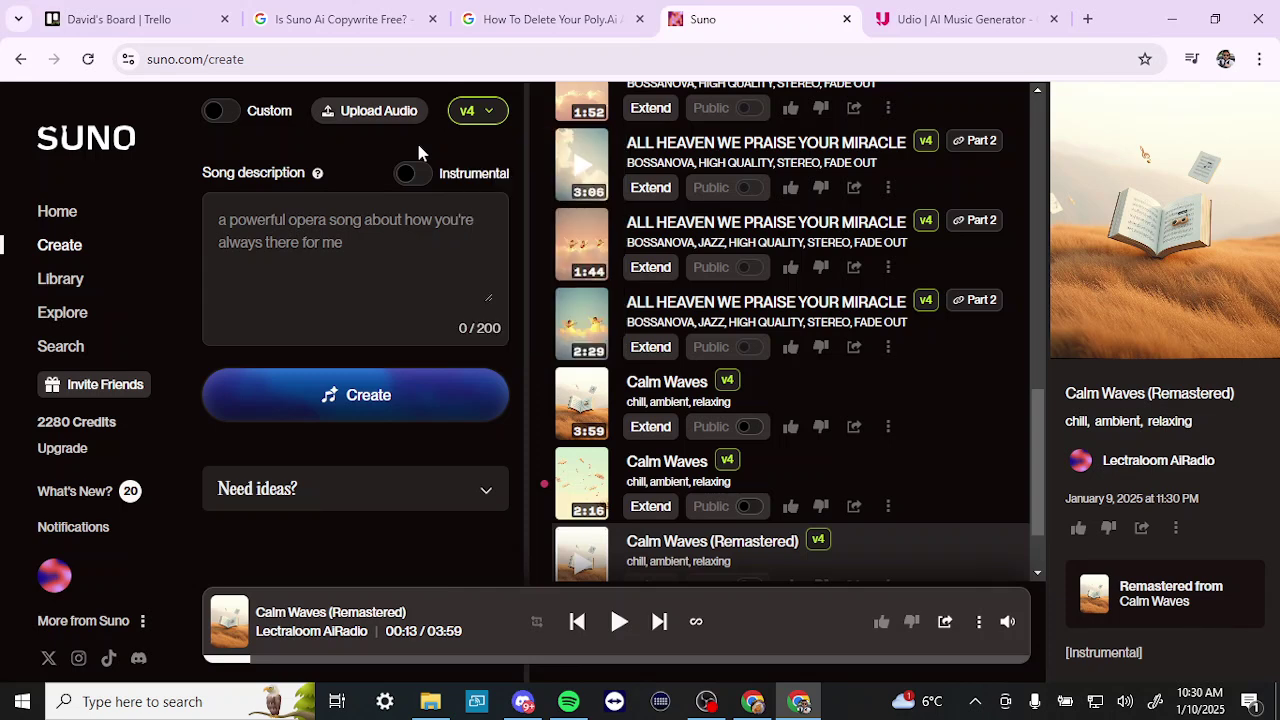
{"action": "left_click", "coordinate": [473, 118]}
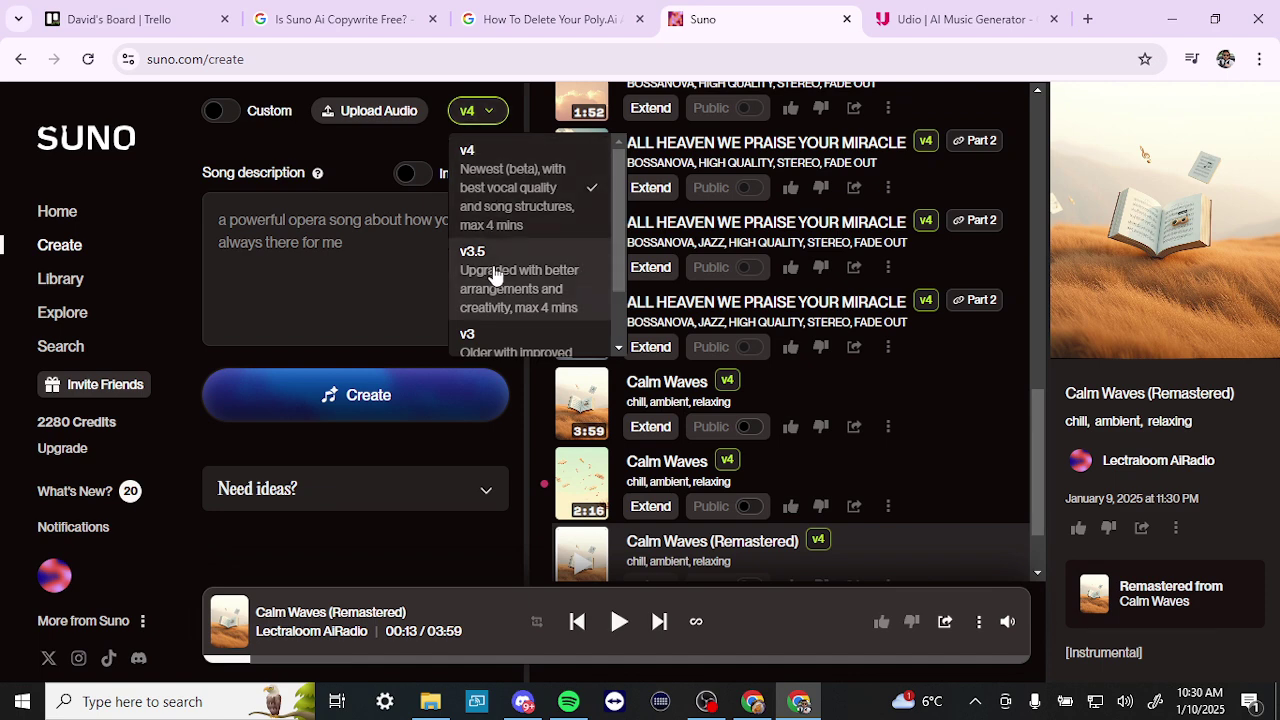
{"action": "left_click", "coordinate": [424, 155]}
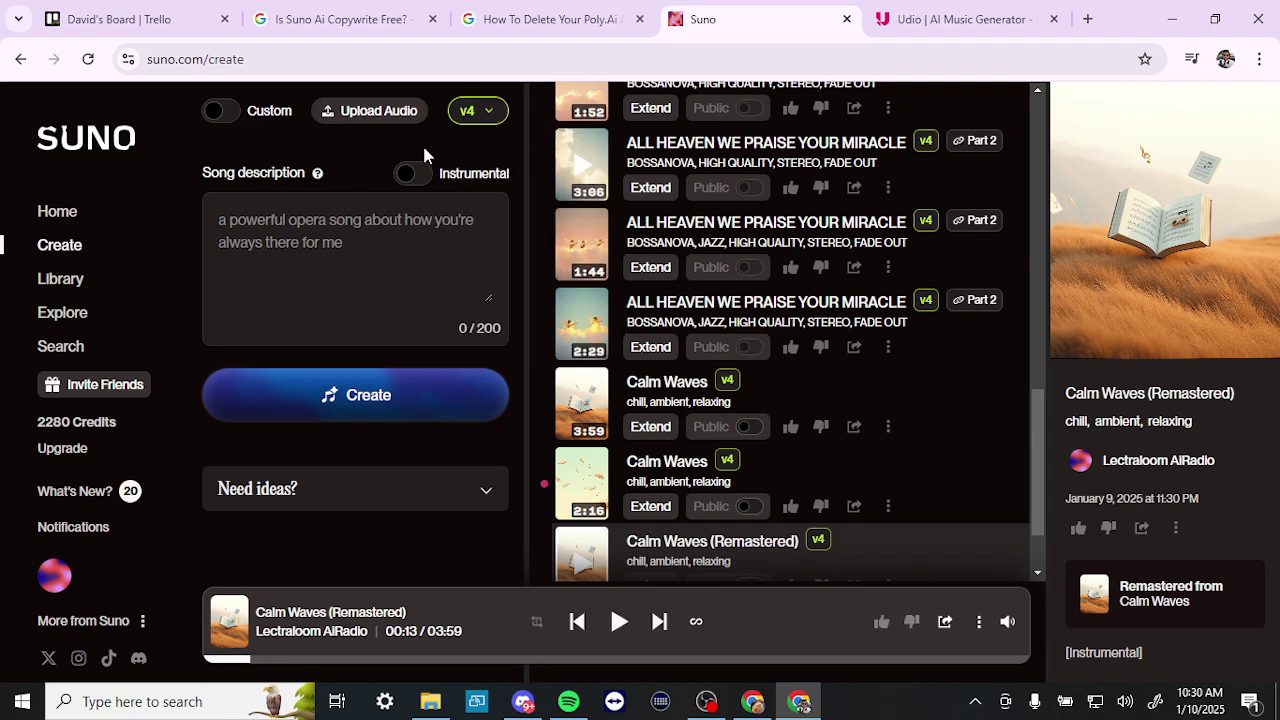
Generate Udio songs from the plant-life orchestral description, producing Awakening Green and Awakening Earth.
{"action": "left_click", "coordinate": [962, 22]}
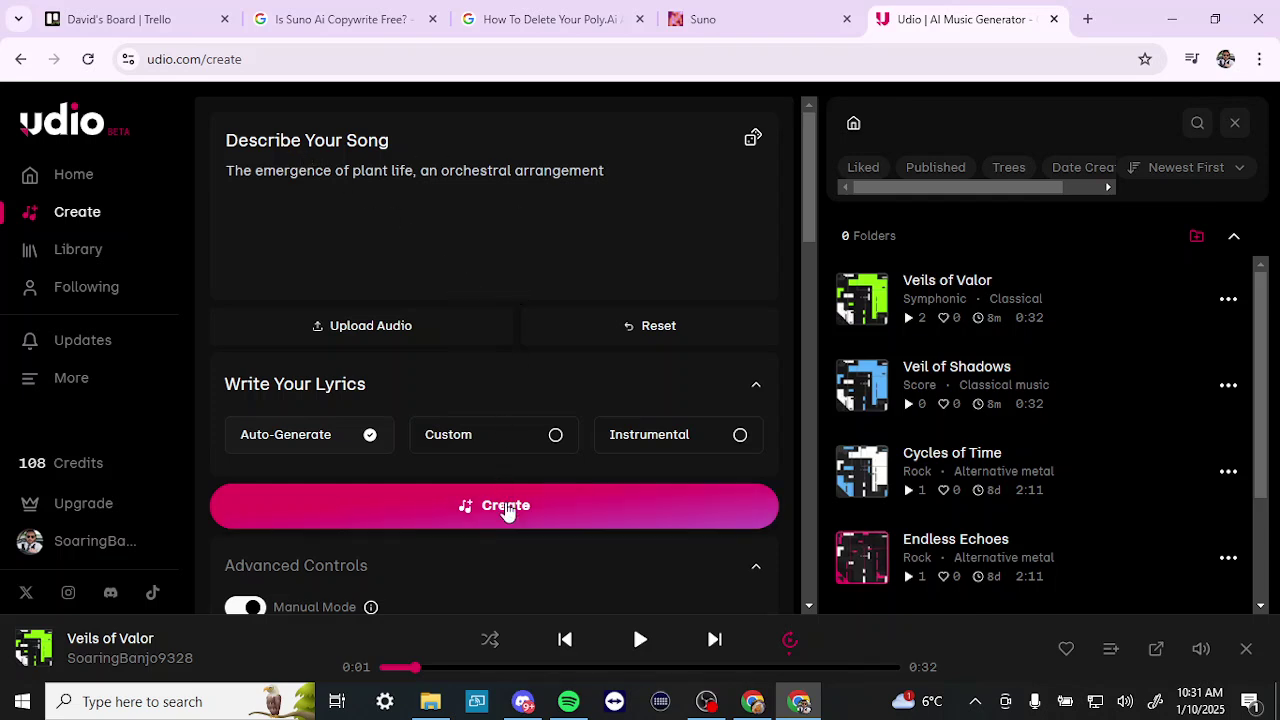
{"action": "left_click", "coordinate": [507, 508]}
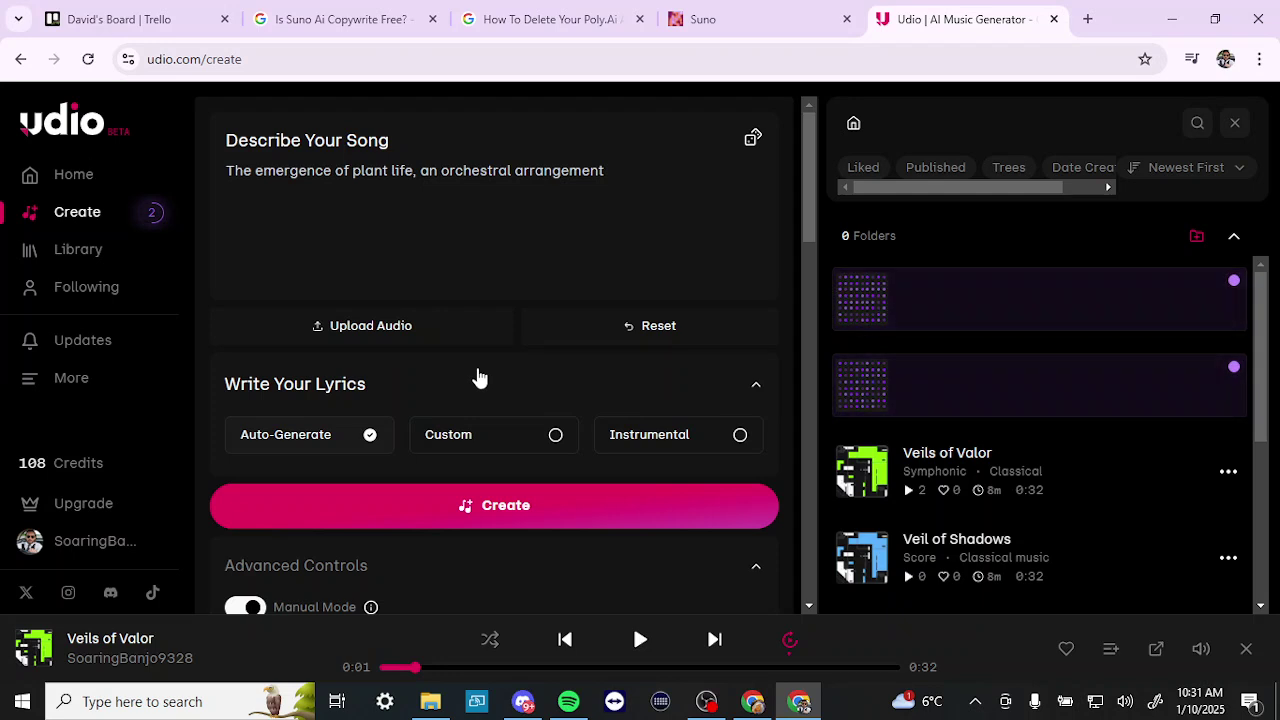
{"action": "scroll", "coordinate": [480, 376], "scroll_direction": "down", "scroll_amount": 1}
{"action": "scroll", "coordinate": [477, 376], "scroll_direction": "down", "scroll_amount": 3}
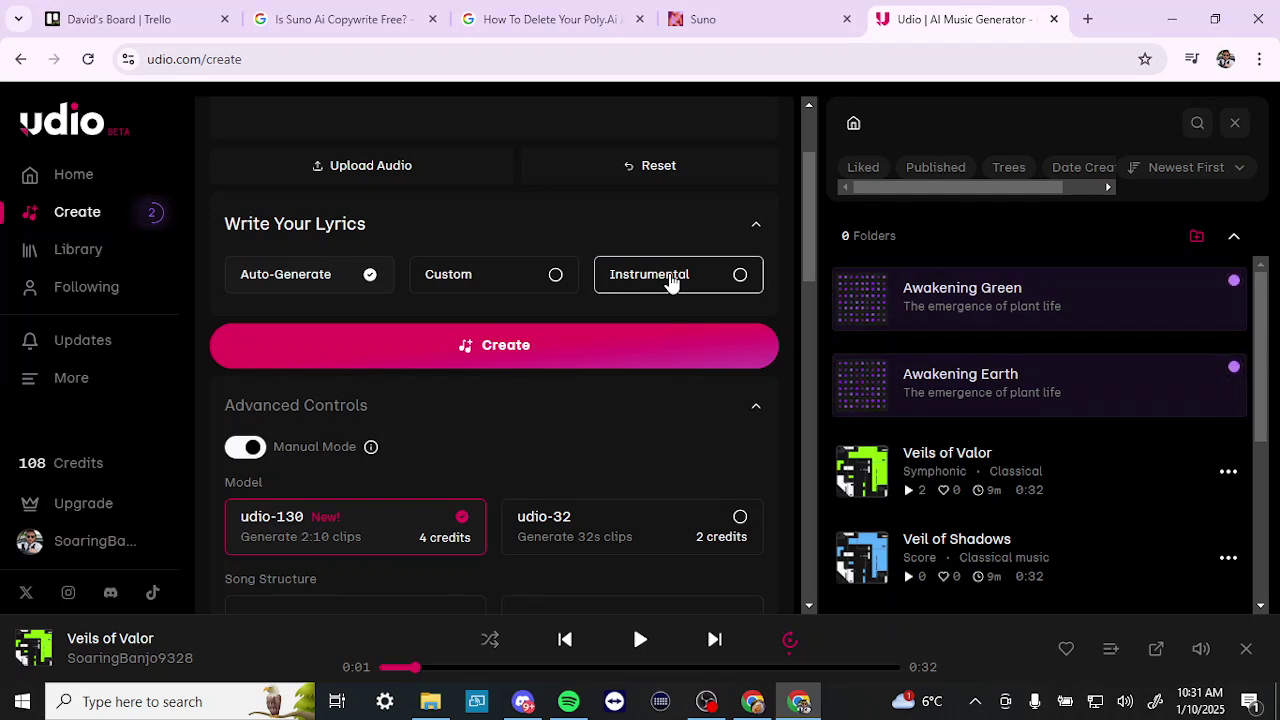
Show the Veils of Valor remix, extend and trim actions, then return to Suno.
{"action": "scroll", "coordinate": [672, 284], "scroll_direction": "down", "scroll_amount": 1}
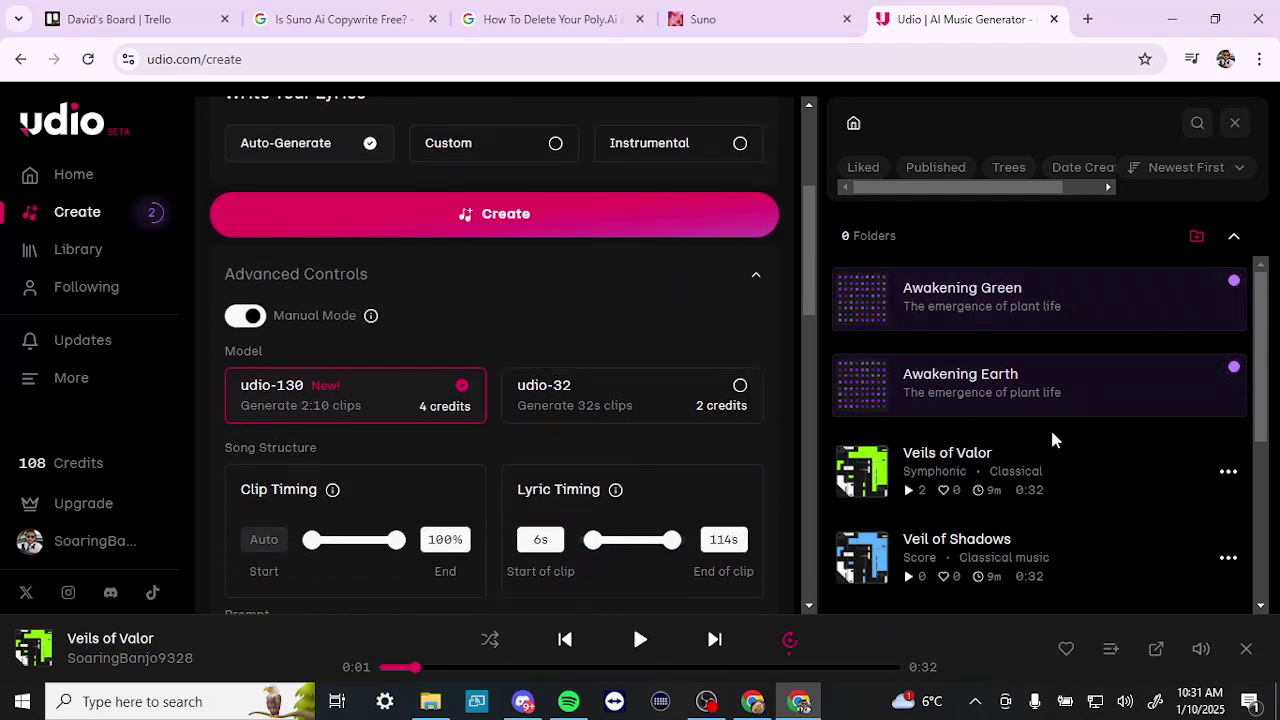
{"action": "left_click", "coordinate": [1228, 474]}
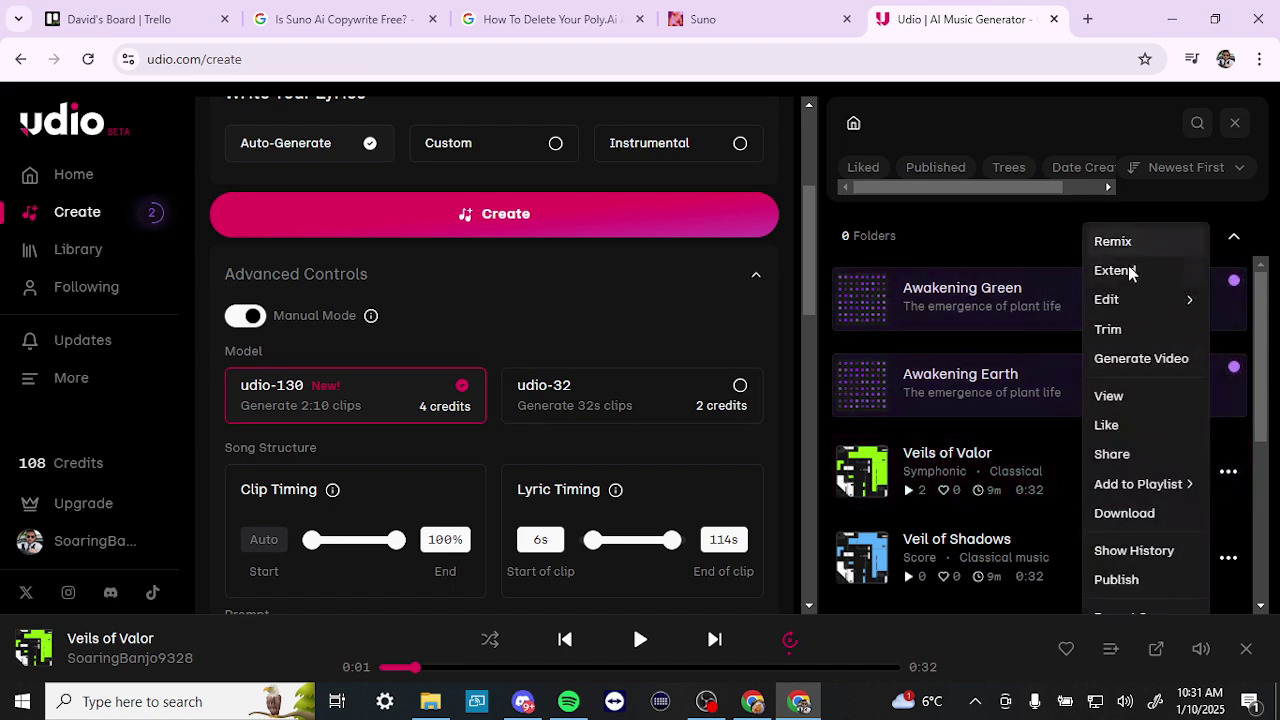
{"action": "mouse_move", "coordinate": [1124, 300]}
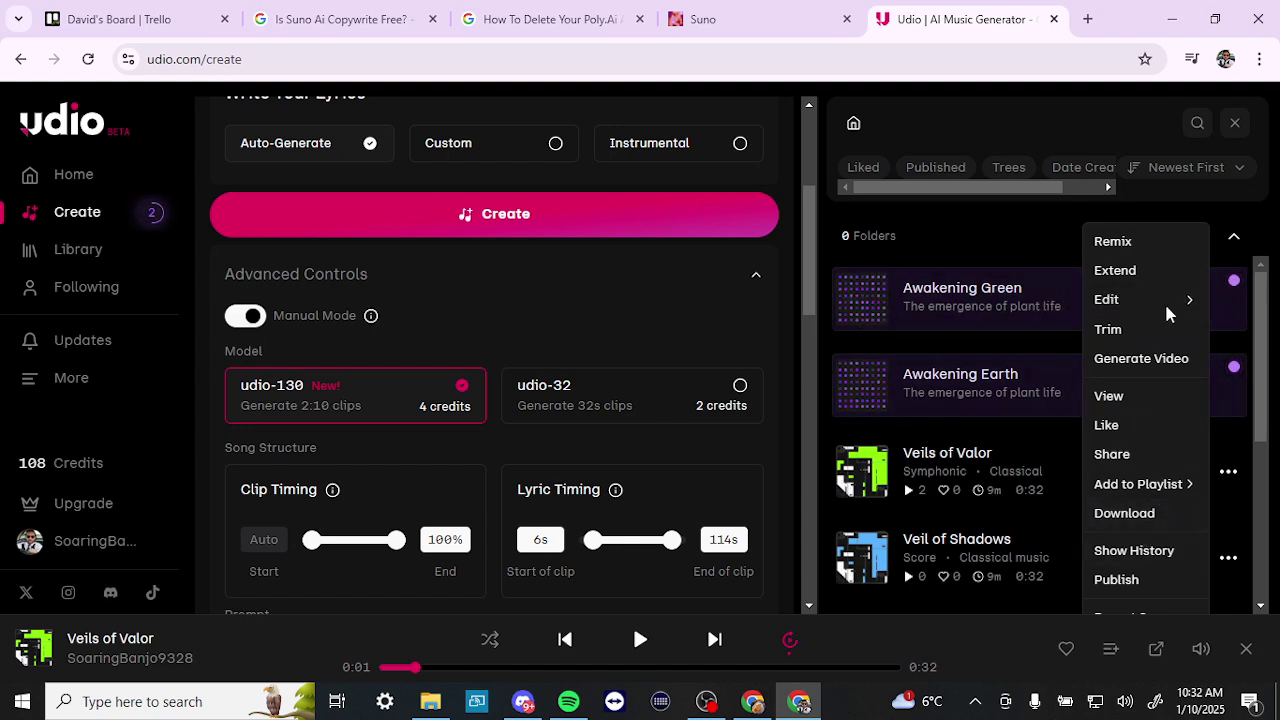
{"action": "left_click", "coordinate": [752, 22]}
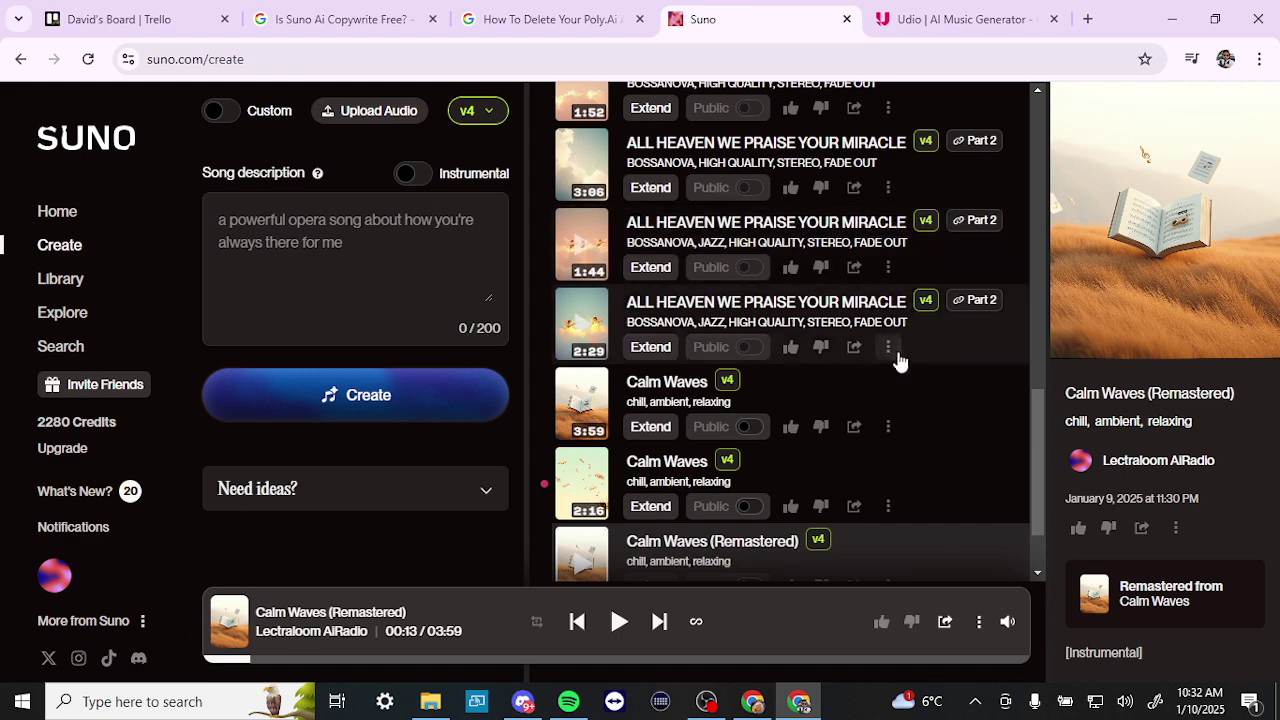
Show the Calm Waves Create submenu with cover song, stems and remaster options.
{"action": "left_click", "coordinate": [891, 432]}
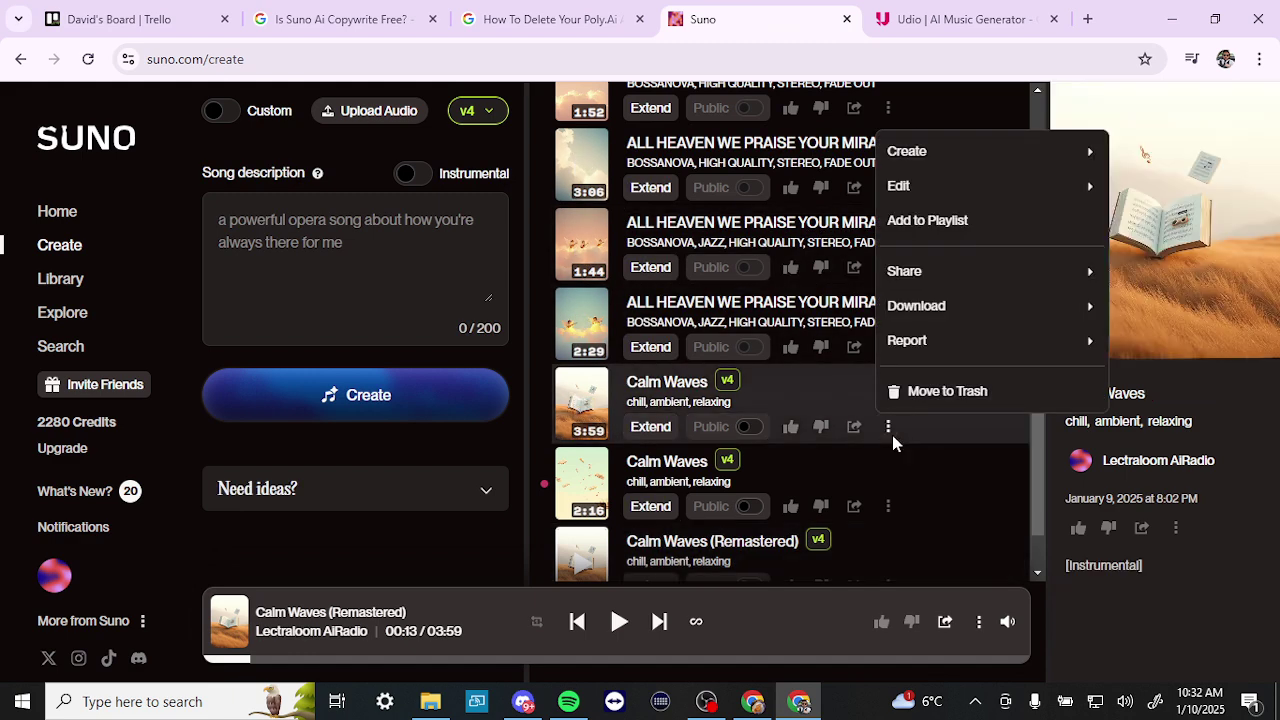
{"action": "mouse_move", "coordinate": [915, 153]}
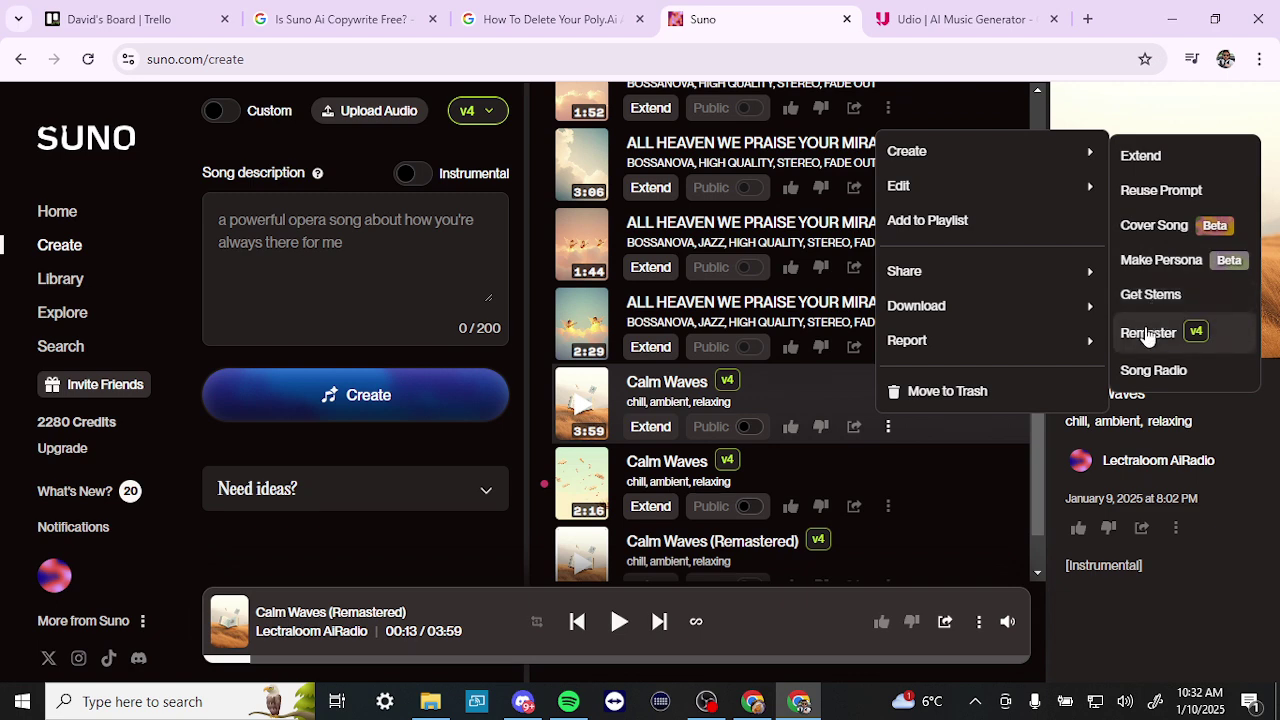
Back in Udio, scroll to the model cards showing udio-130 selected over udio-32.
{"action": "left_click", "coordinate": [962, 22]}
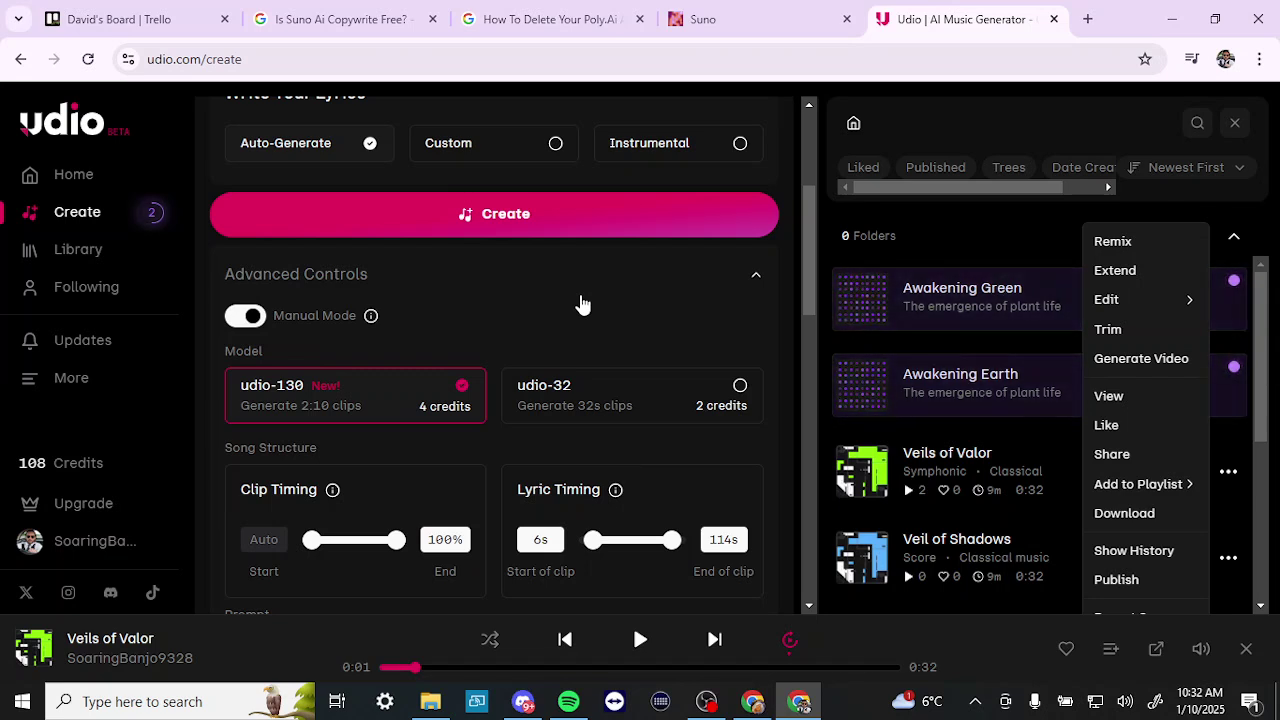
{"action": "scroll", "coordinate": [582, 304], "scroll_direction": "down", "scroll_amount": 1}
{"action": "scroll", "coordinate": [582, 304], "scroll_direction": "down", "scroll_amount": 1}
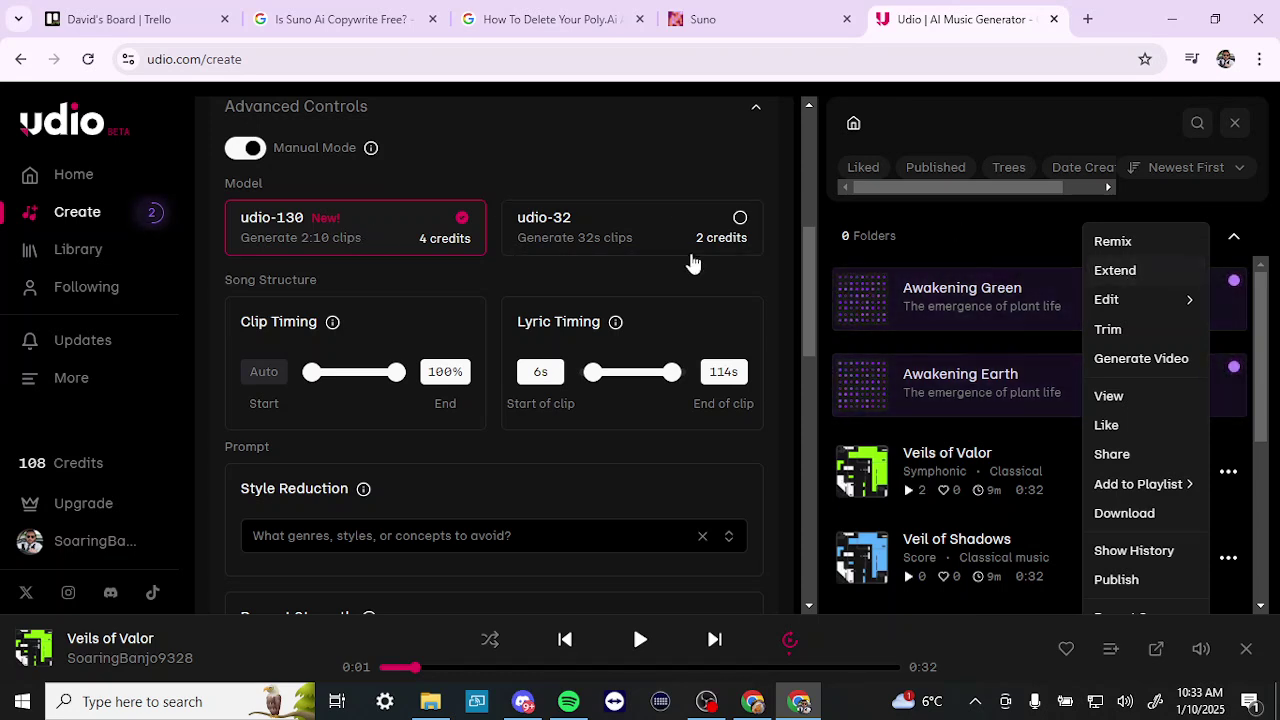
Dismiss the actions menu, review Prompt/Lyrics Strength and Model v1.5/v1.0, then return to Suno.
{"action": "left_click", "coordinate": [497, 290]}
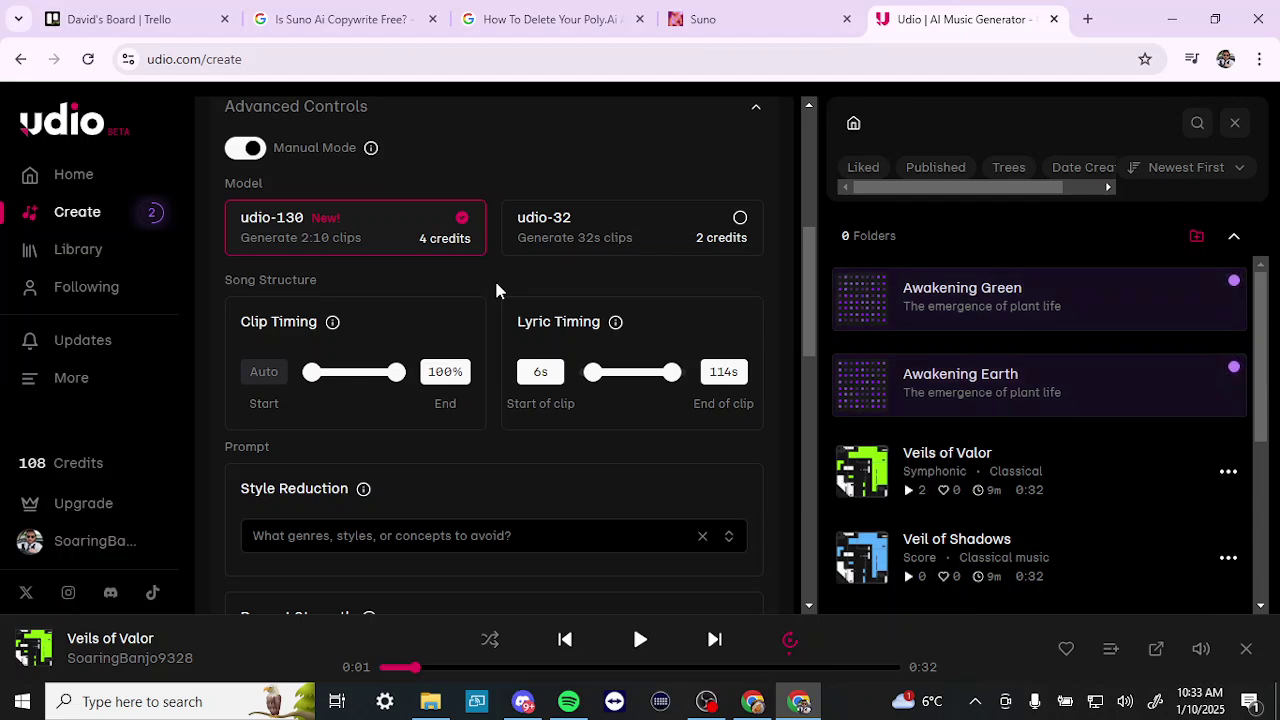
{"action": "scroll", "coordinate": [496, 290], "scroll_direction": "down", "scroll_amount": 2}
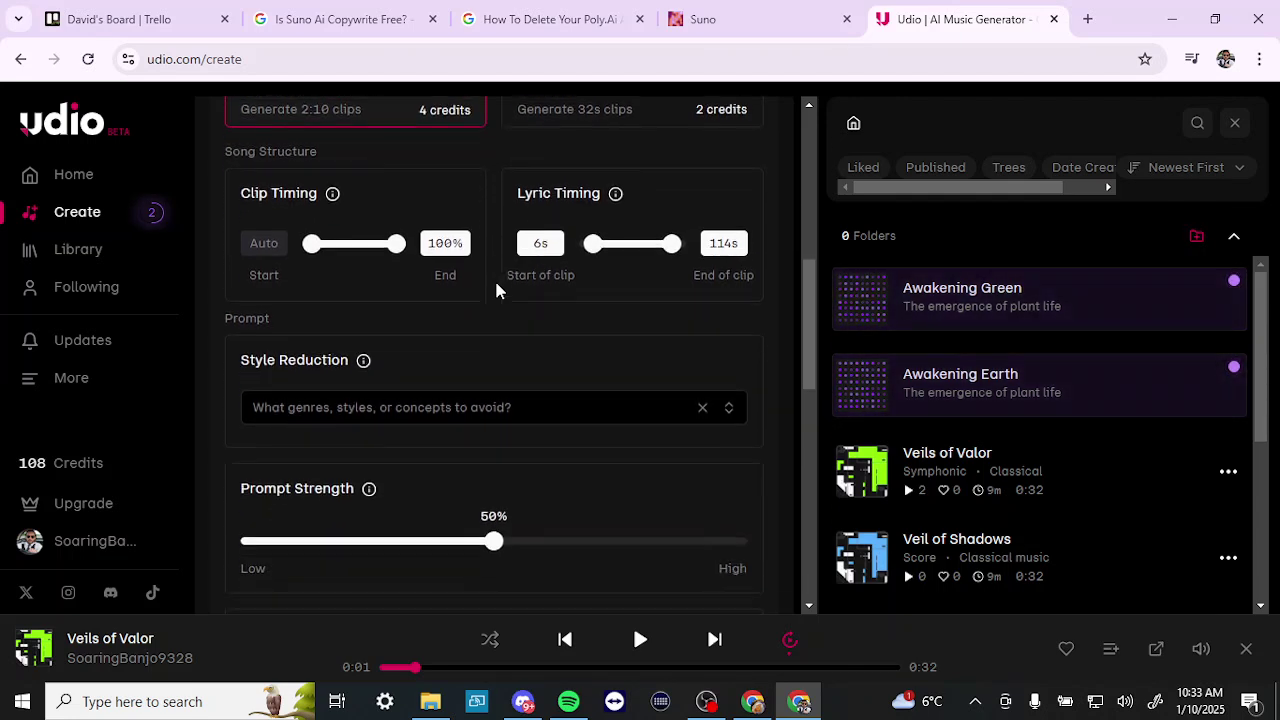
{"action": "scroll", "coordinate": [497, 290], "scroll_direction": "down", "scroll_amount": 1}
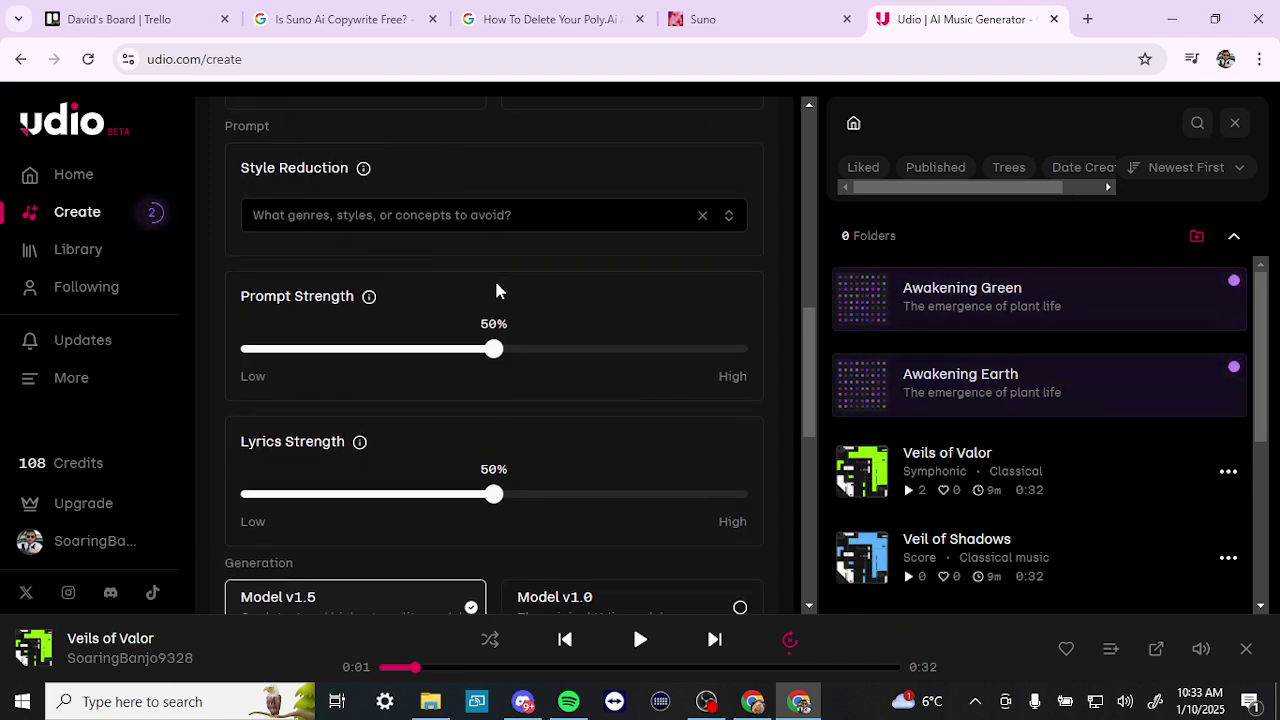
{"action": "mouse_move", "coordinate": [52, 463]}
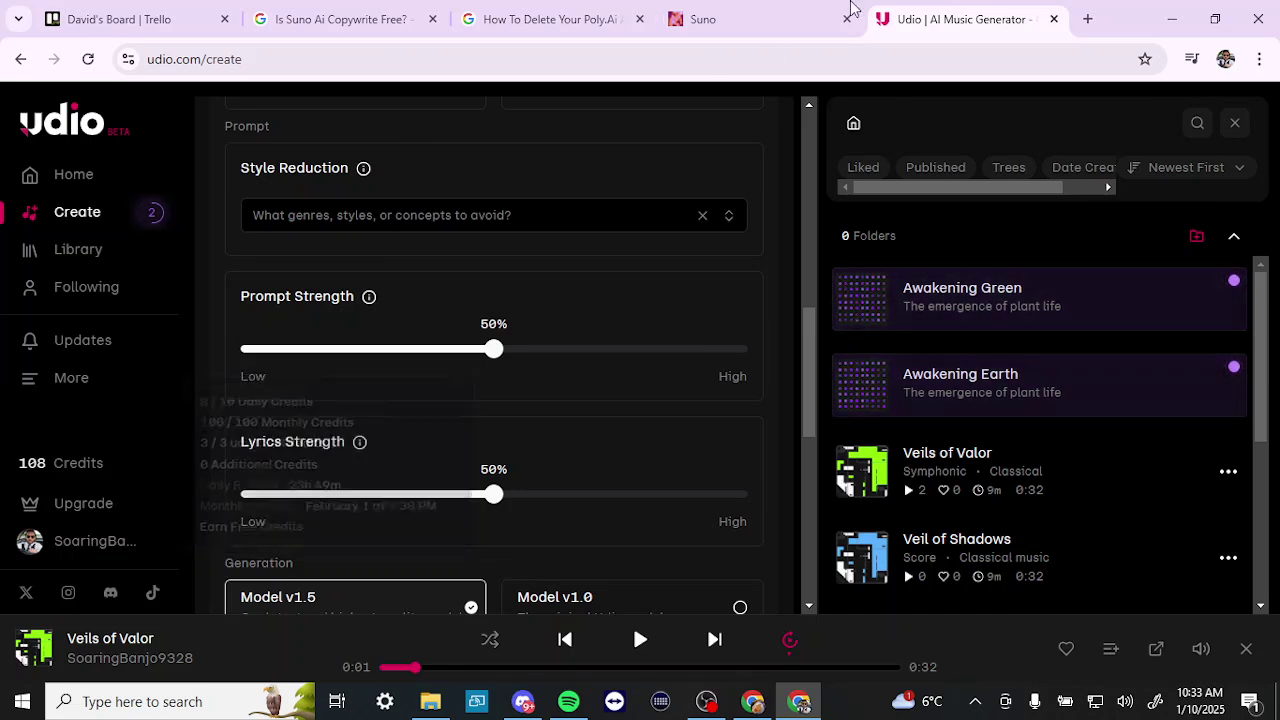
{"action": "left_click", "coordinate": [760, 22]}
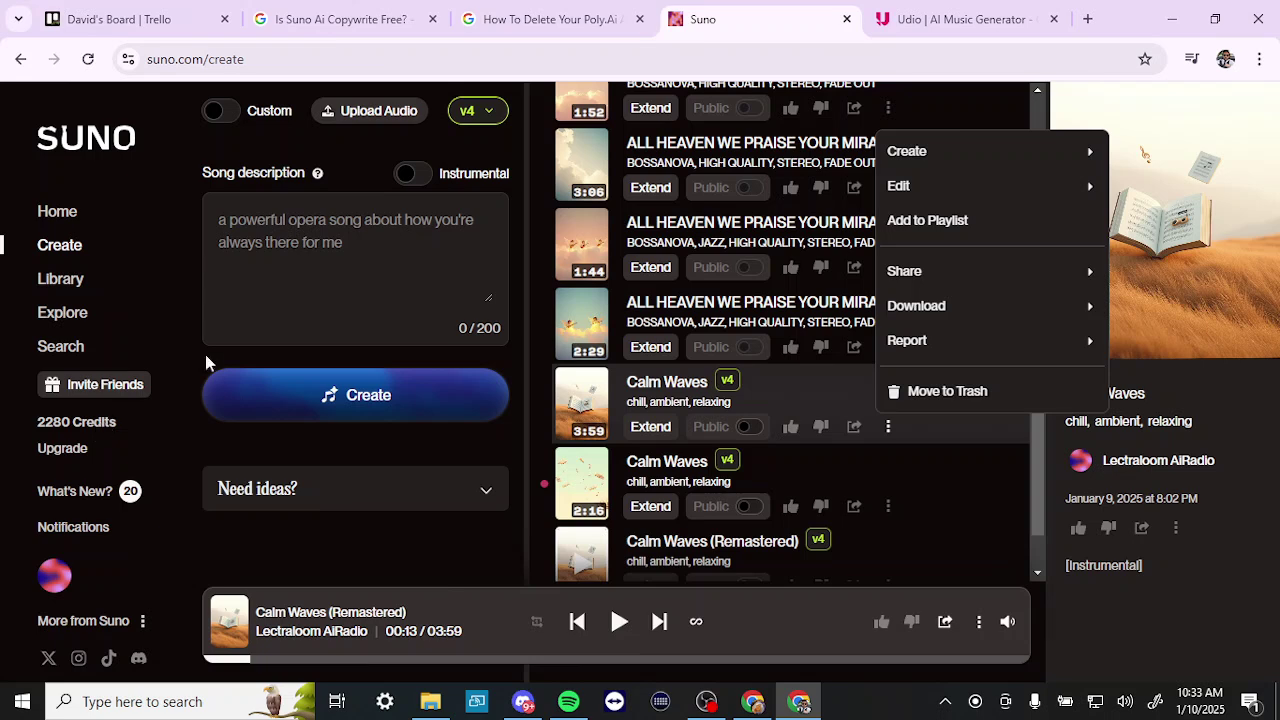
Review Udio's advanced settings past Lyrics Strength to Model v1.5, Clarity 25% and Seed -1.
{"action": "left_click", "coordinate": [938, 22]}
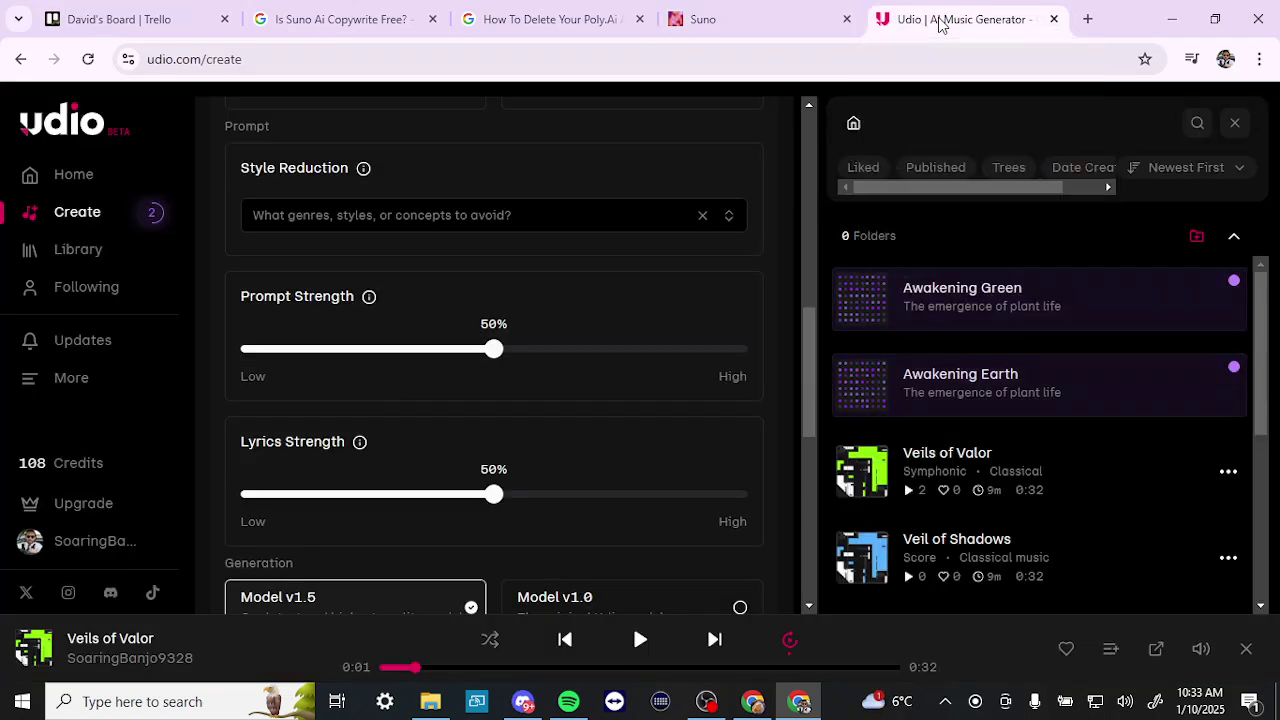
{"action": "scroll", "coordinate": [546, 272], "scroll_direction": "up", "scroll_amount": 2}
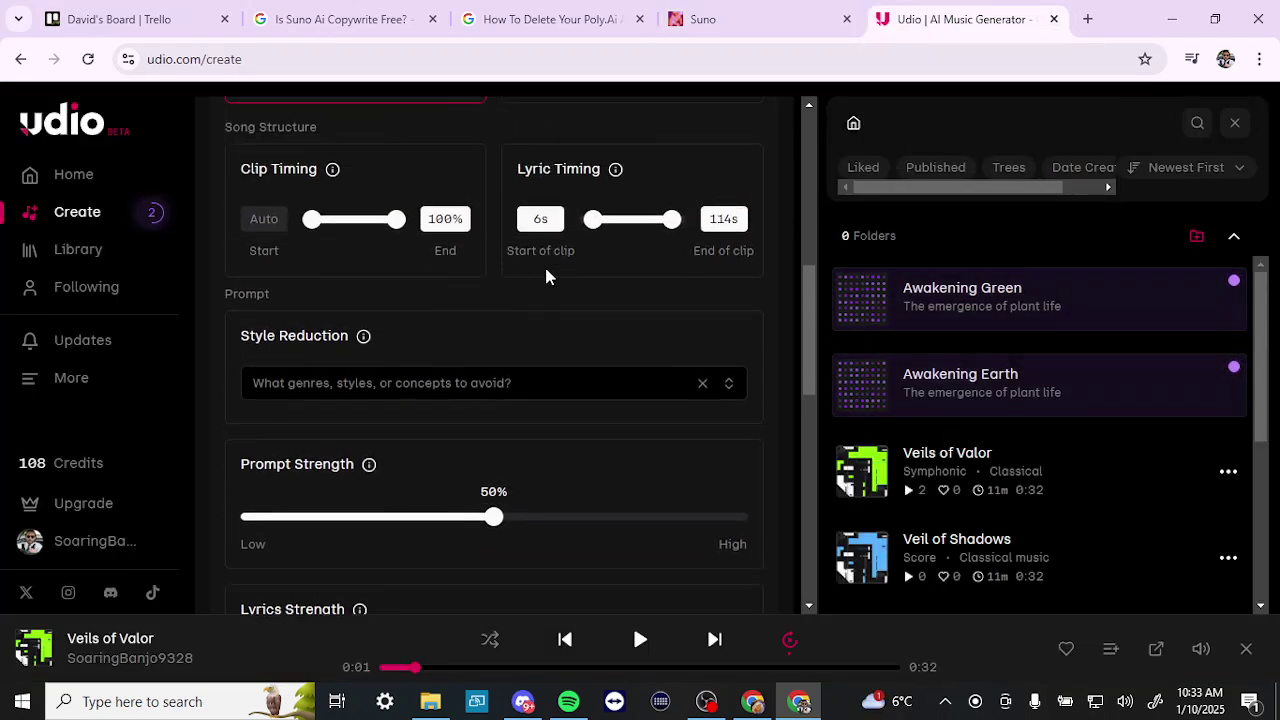
{"action": "scroll", "coordinate": [546, 272], "scroll_direction": "up", "scroll_amount": 2}
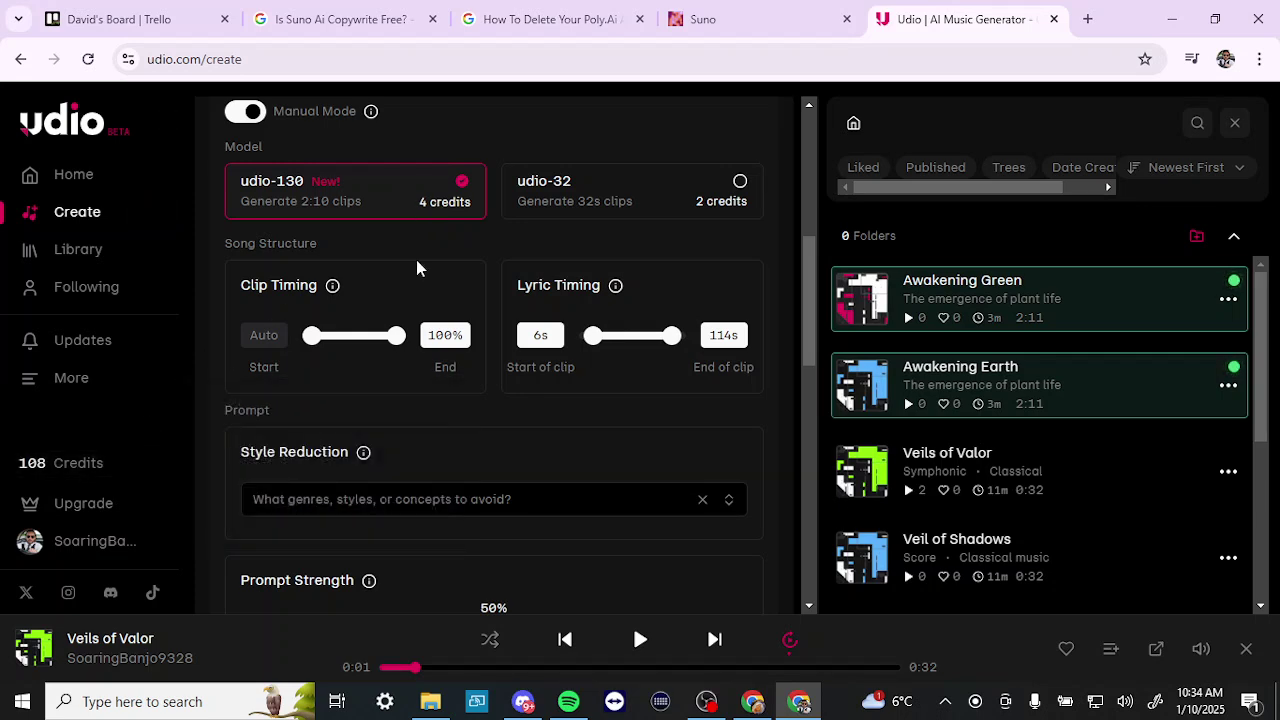
{"action": "scroll", "coordinate": [418, 268], "scroll_direction": "down", "scroll_amount": 3}
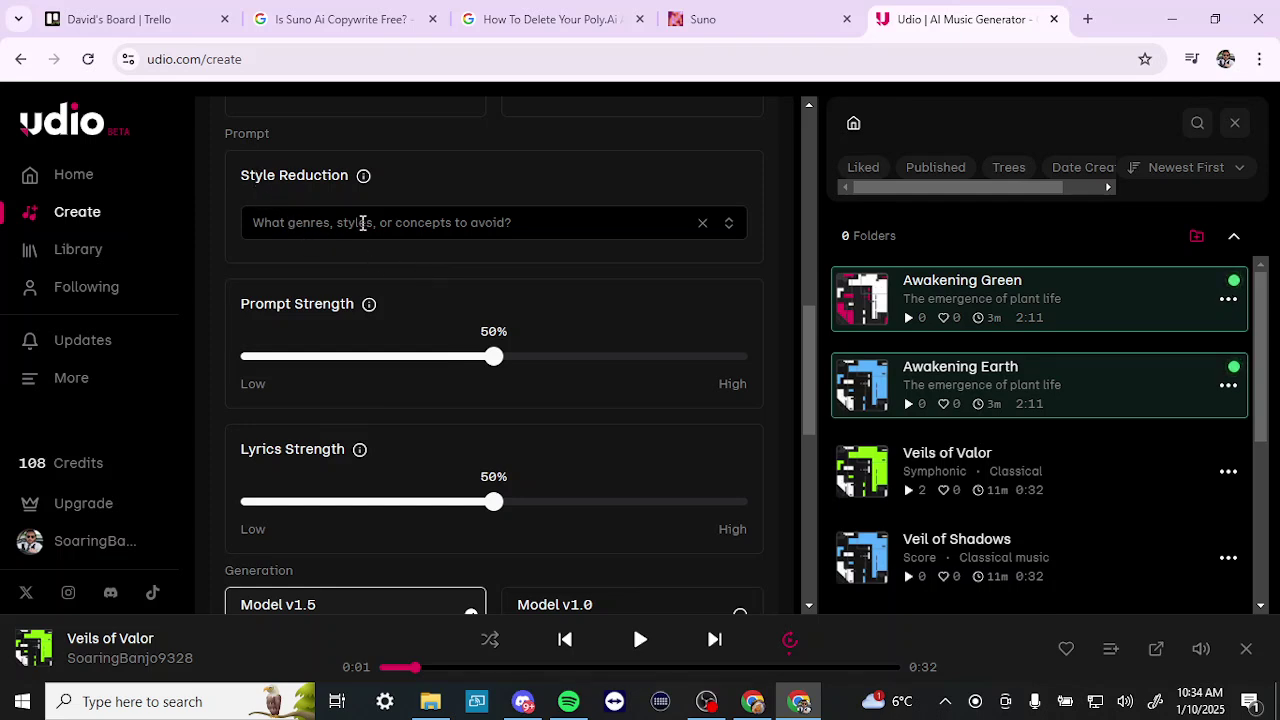
{"action": "scroll", "coordinate": [362, 222], "scroll_direction": "down", "scroll_amount": 2}
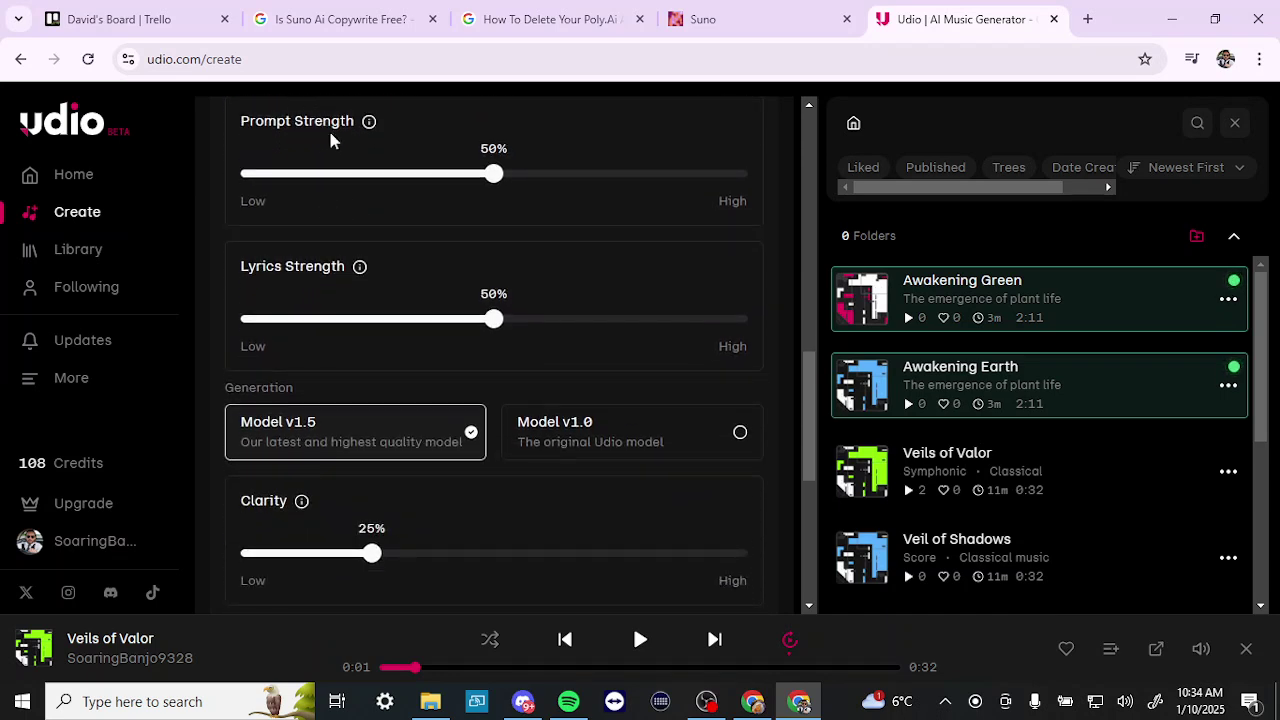
{"action": "scroll", "coordinate": [358, 248], "scroll_direction": "down", "scroll_amount": 2}
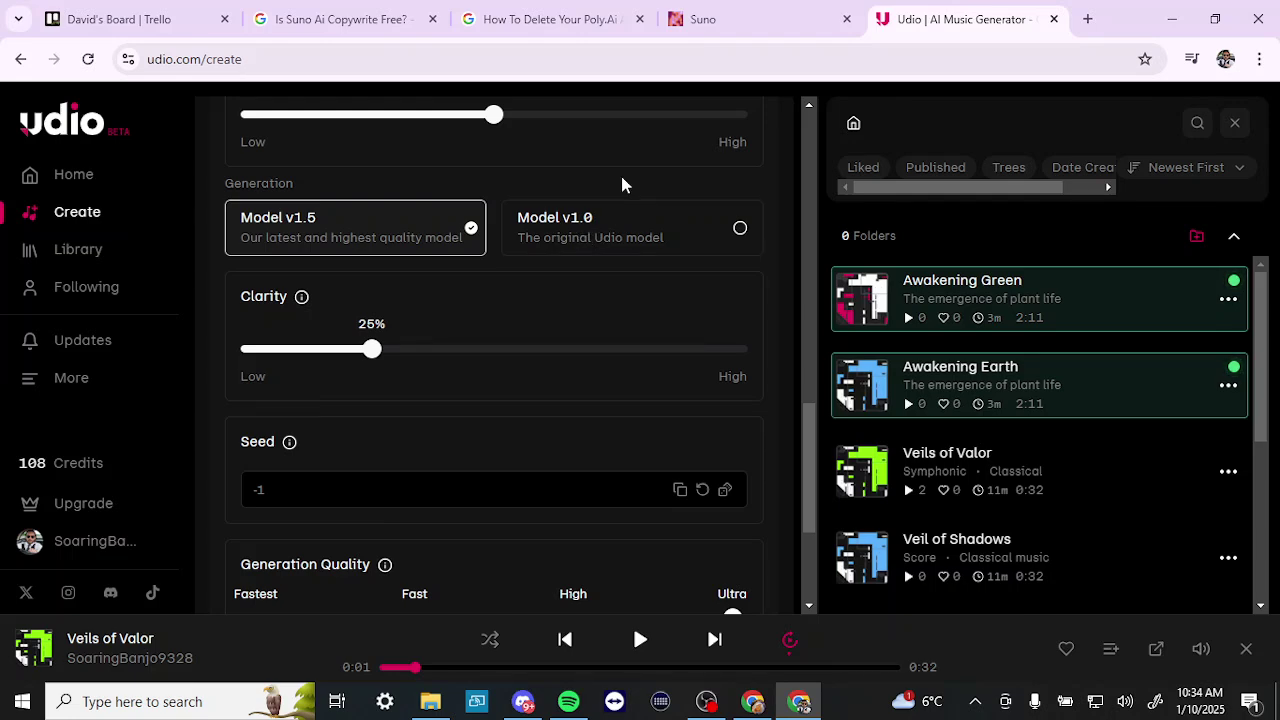
In Suno, browse the model list from v4 down to v2, keep v4, then return to Udio.
{"action": "left_click", "coordinate": [734, 30]}
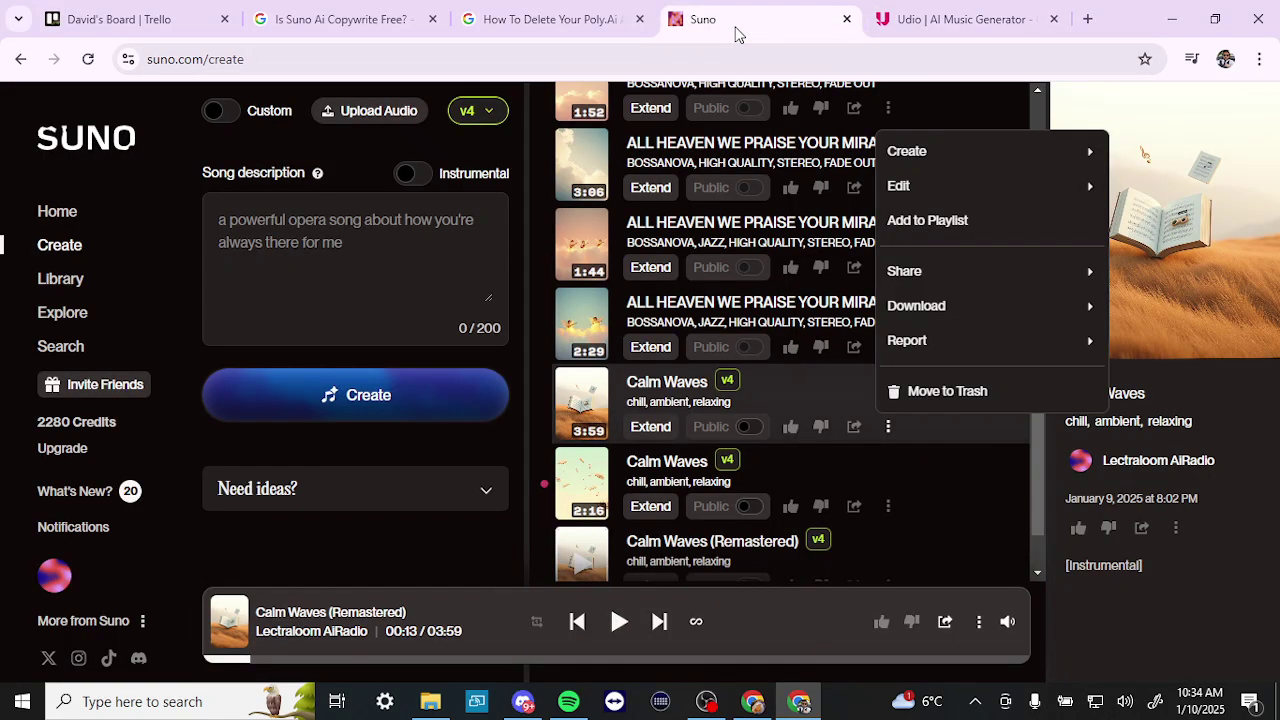
{"action": "left_click", "coordinate": [482, 118]}
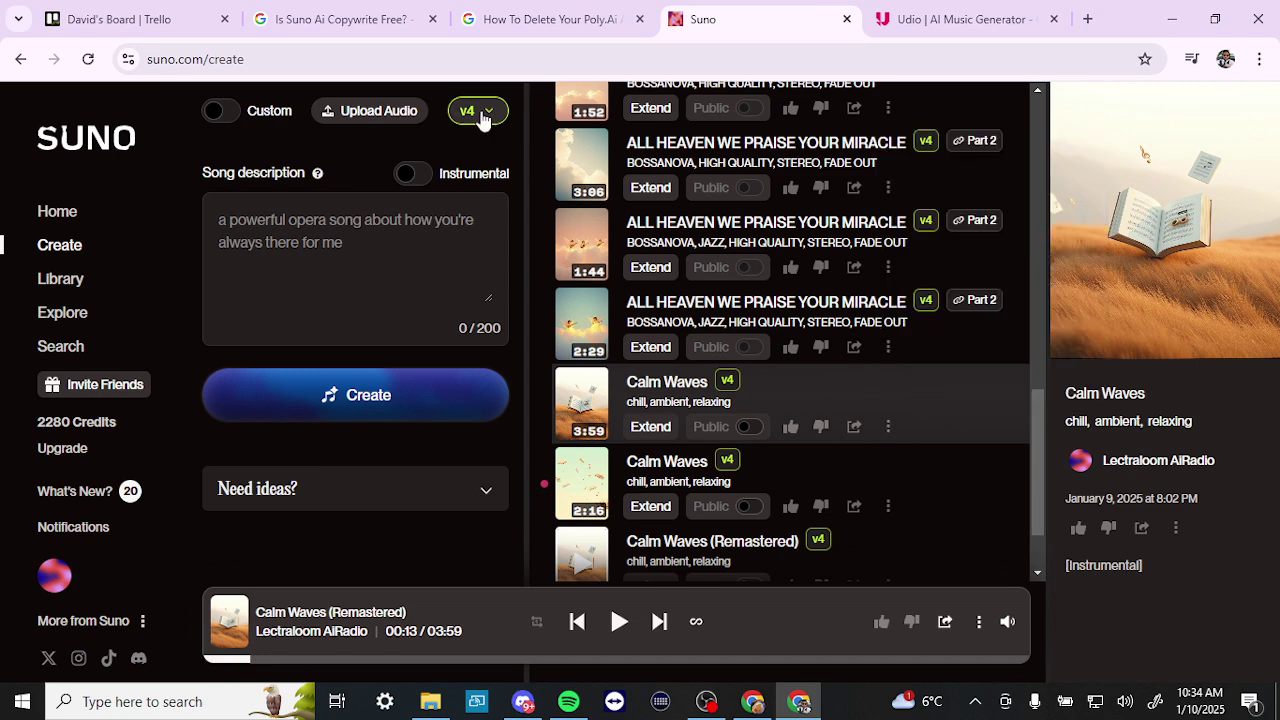
{"action": "left_click", "coordinate": [482, 115]}
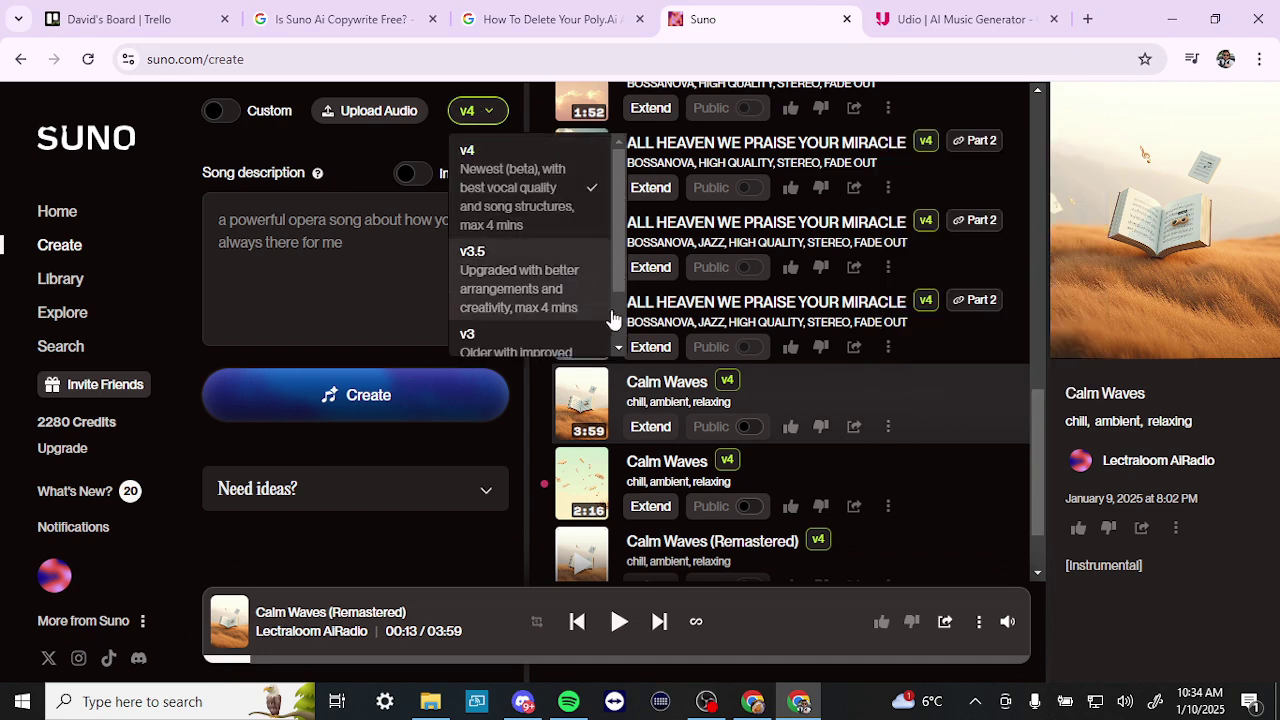
{"action": "scroll", "coordinate": [621, 320], "scroll_direction": "down", "scroll_amount": 2}
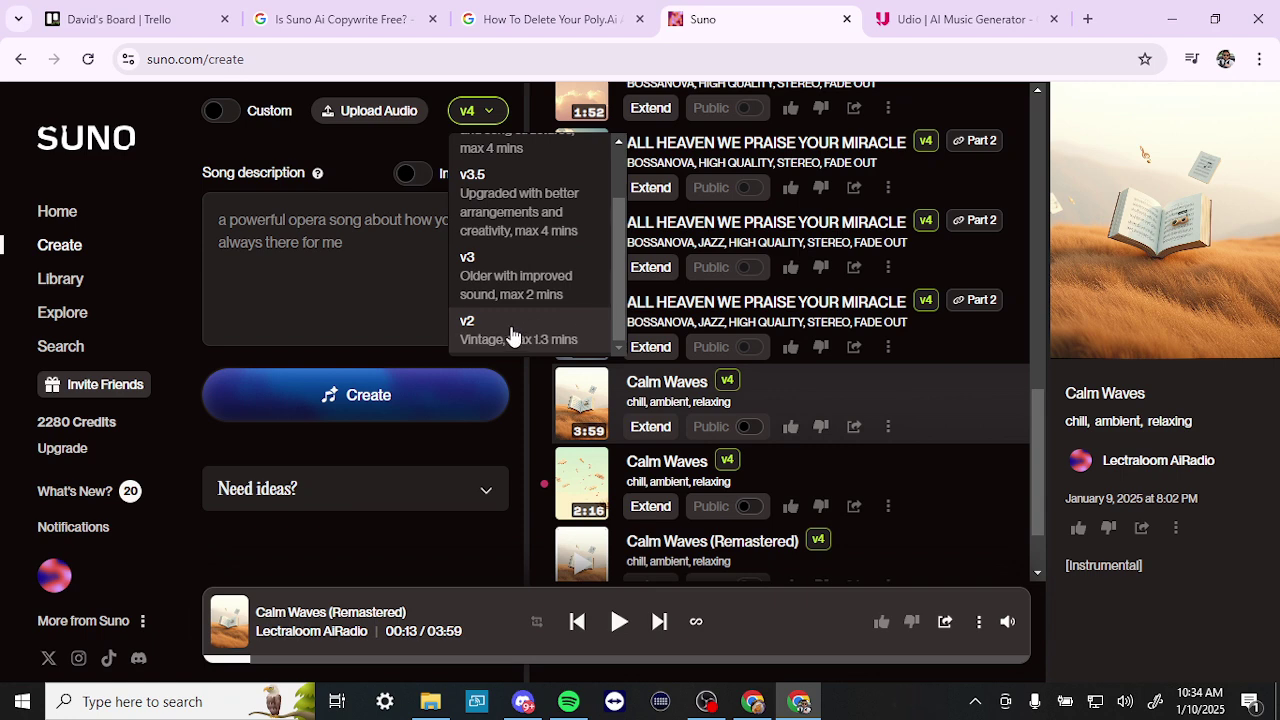
{"action": "scroll", "coordinate": [513, 335], "scroll_direction": "up", "scroll_amount": 2}
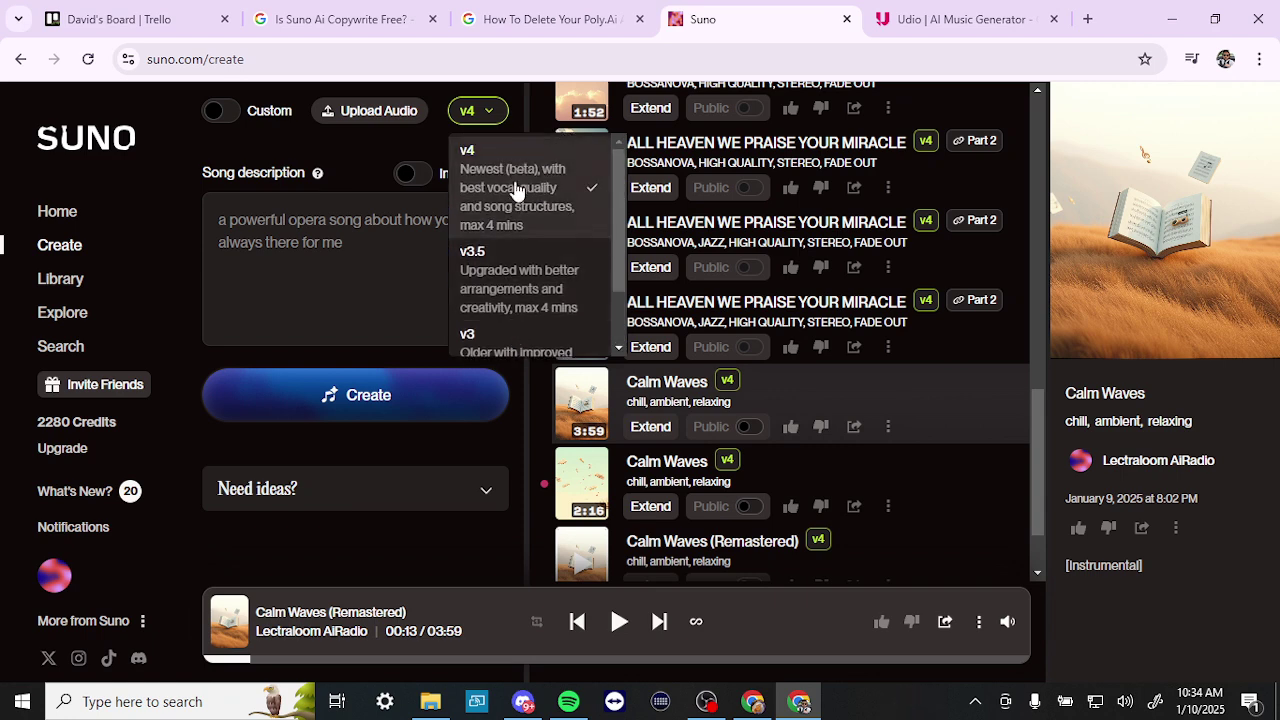
{"action": "left_click", "coordinate": [936, 26]}
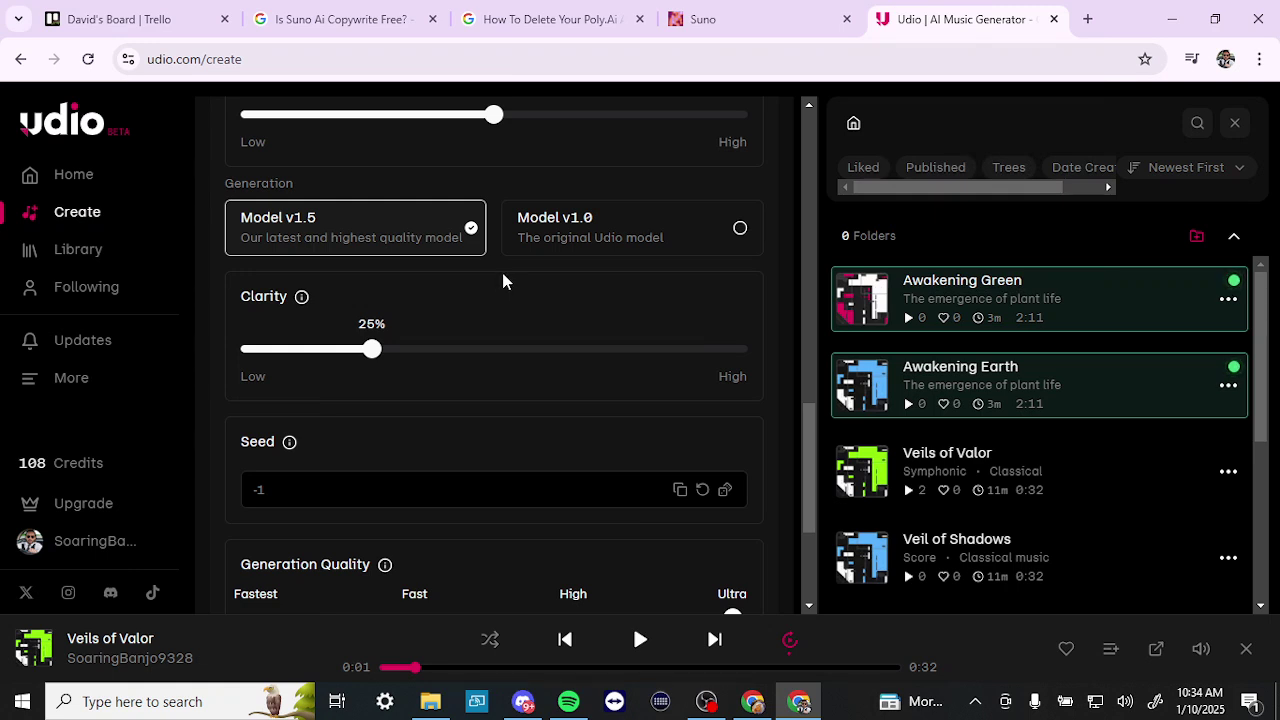
{"action": "scroll", "coordinate": [503, 281], "scroll_direction": "down", "scroll_amount": 3}
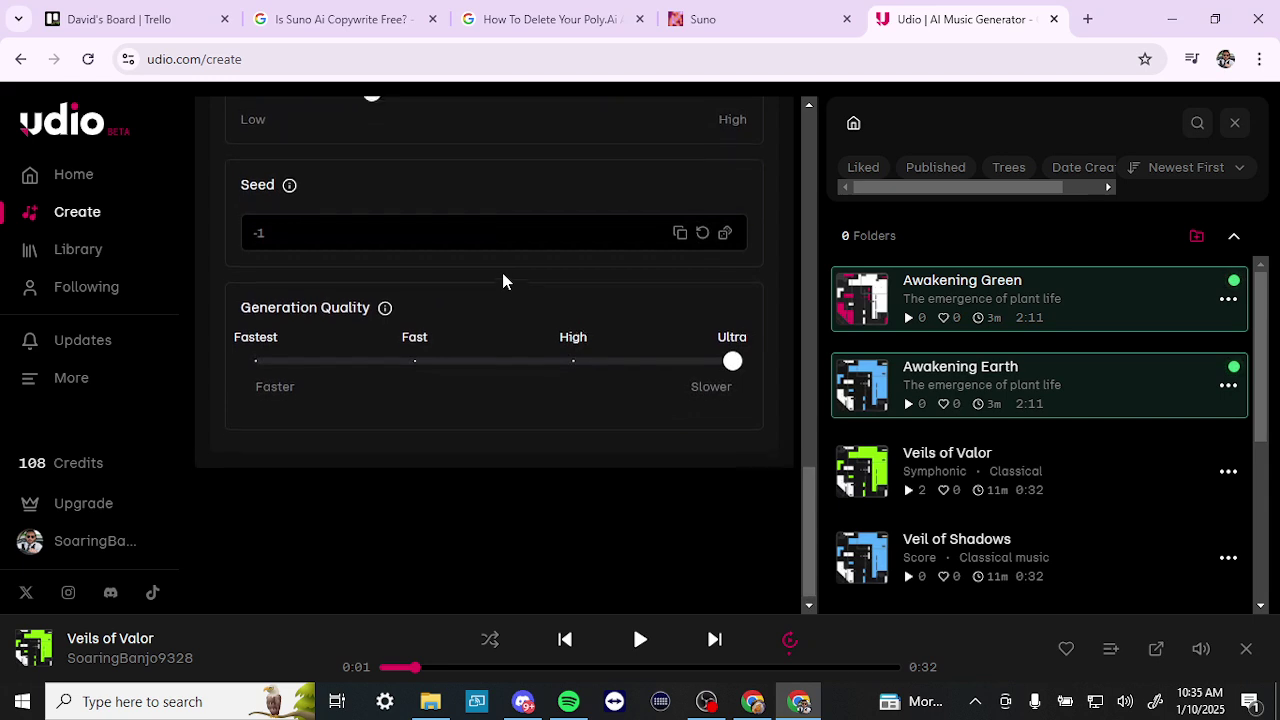
{"action": "scroll", "coordinate": [503, 281], "scroll_direction": "down", "scroll_amount": 1}
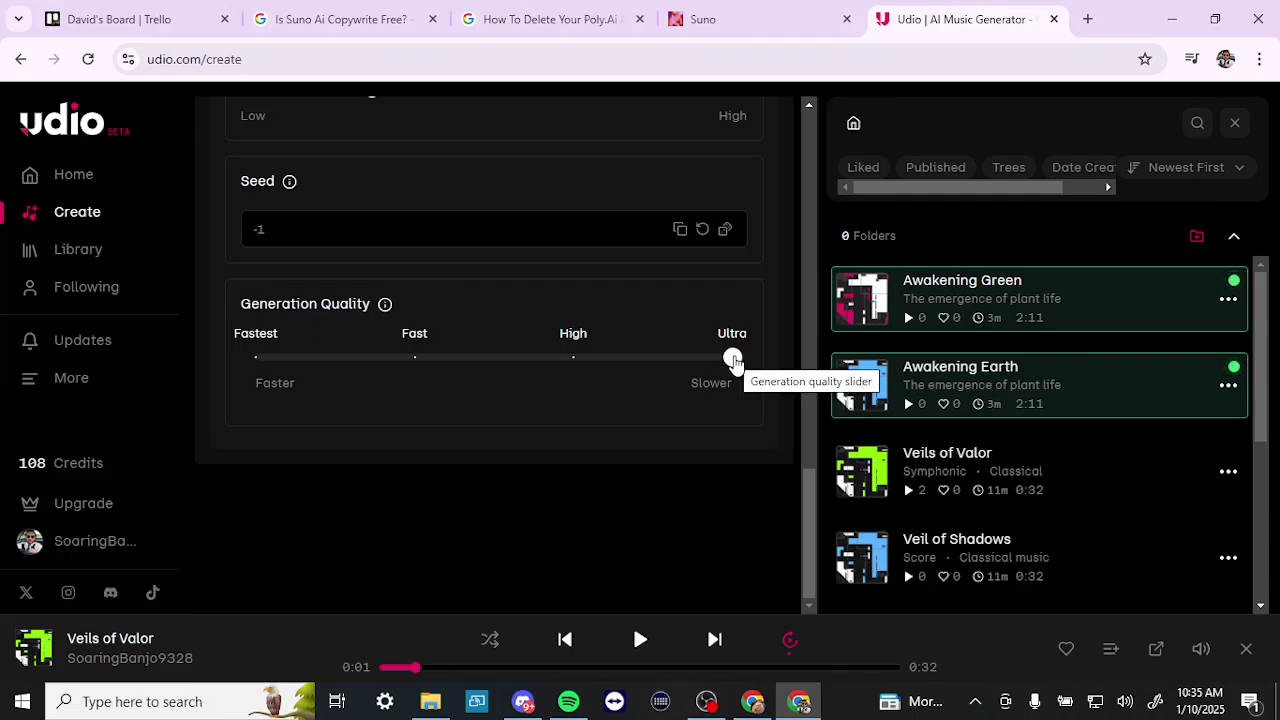
{"action": "mouse_move", "coordinate": [866, 300]}
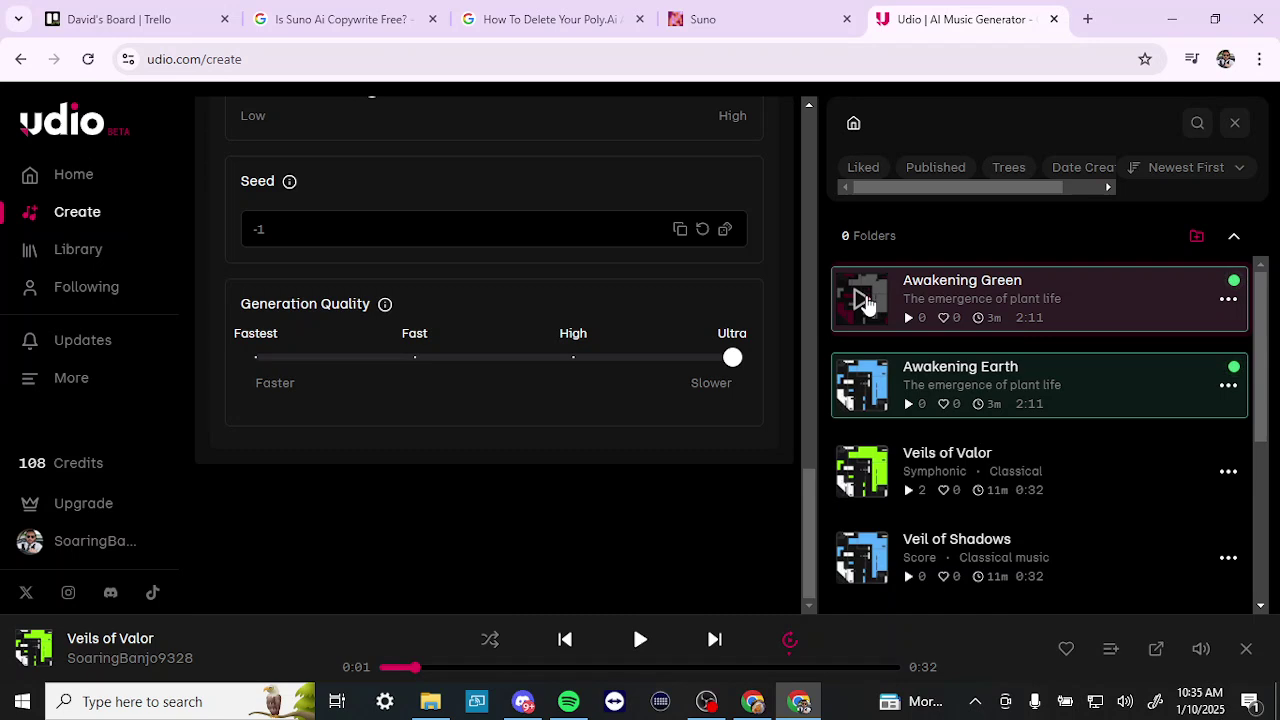
Play Awakening Green, pause it at 0:13, and check its Edit > Replace Section option without choosing it.
{"action": "left_click", "coordinate": [863, 299]}
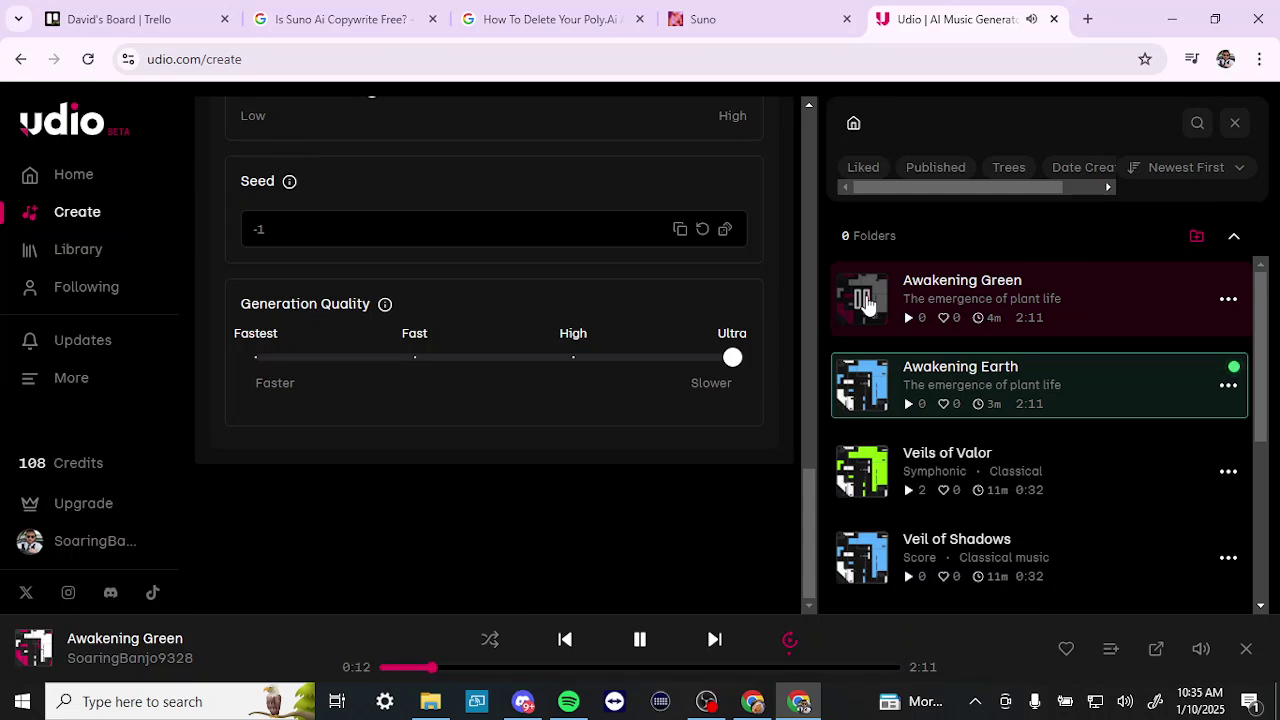
{"action": "left_click", "coordinate": [866, 302]}
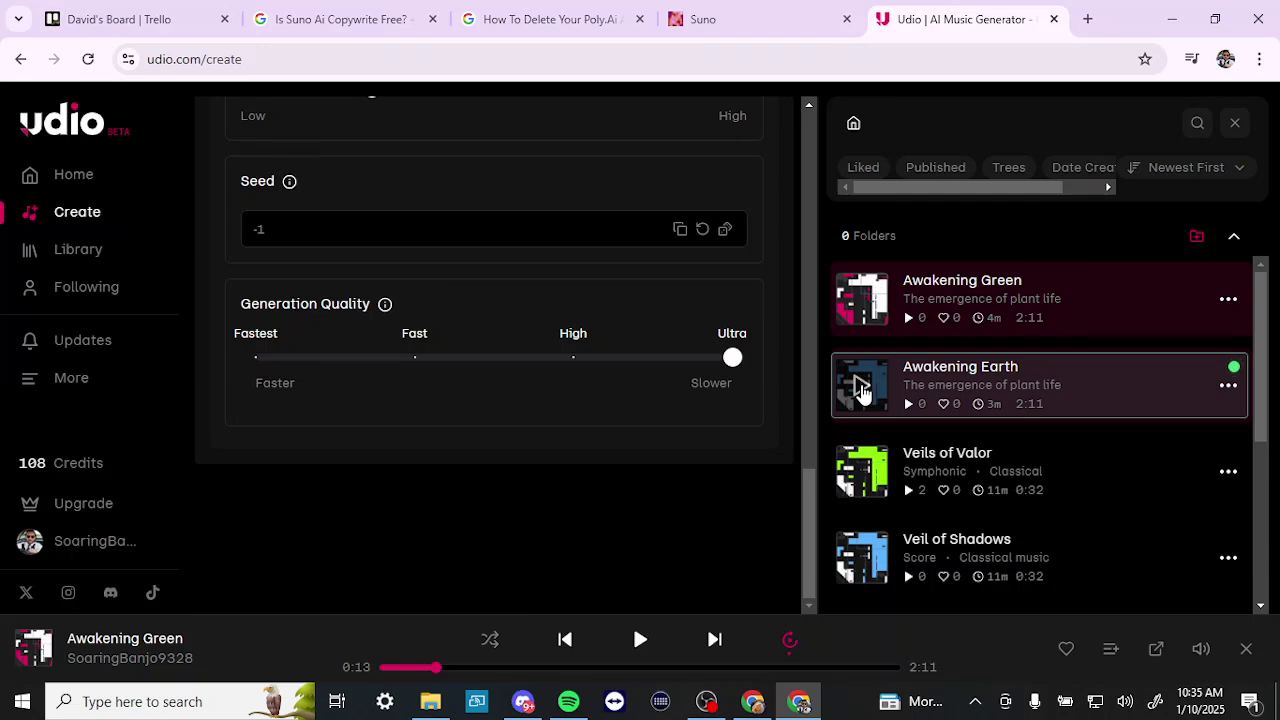
{"action": "left_click", "coordinate": [1226, 300]}
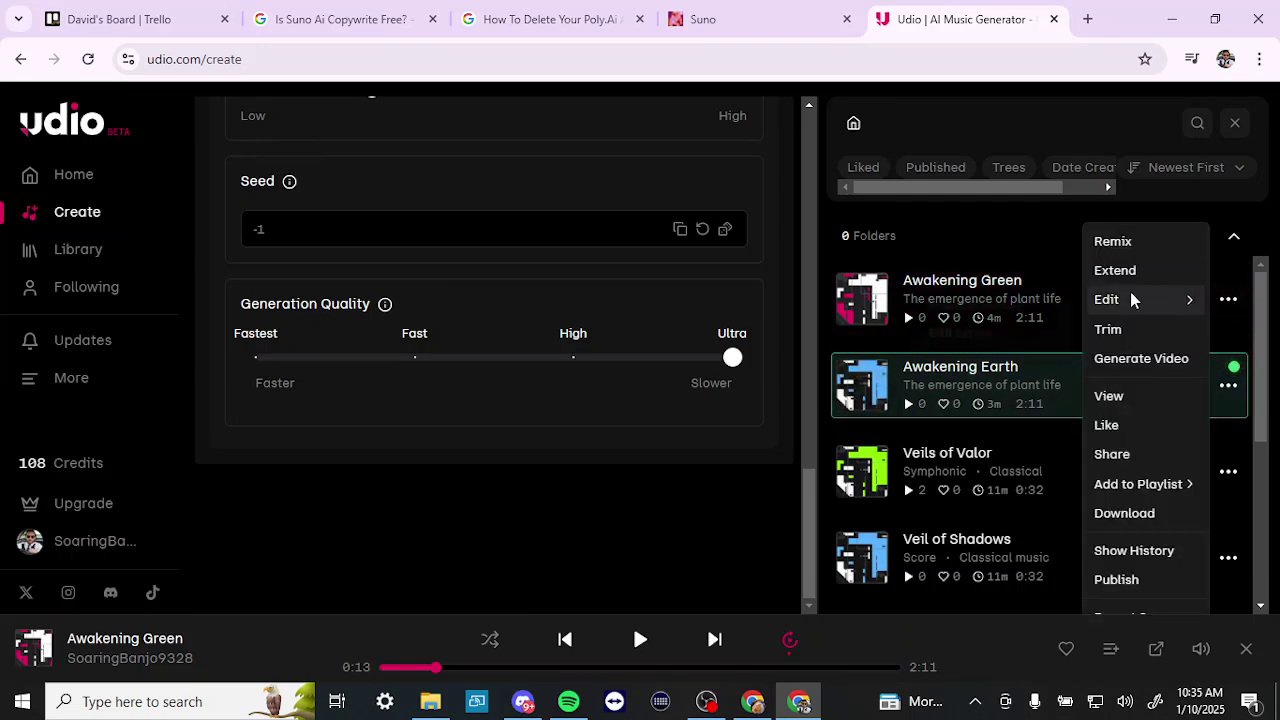
{"action": "mouse_move", "coordinate": [1117, 305]}
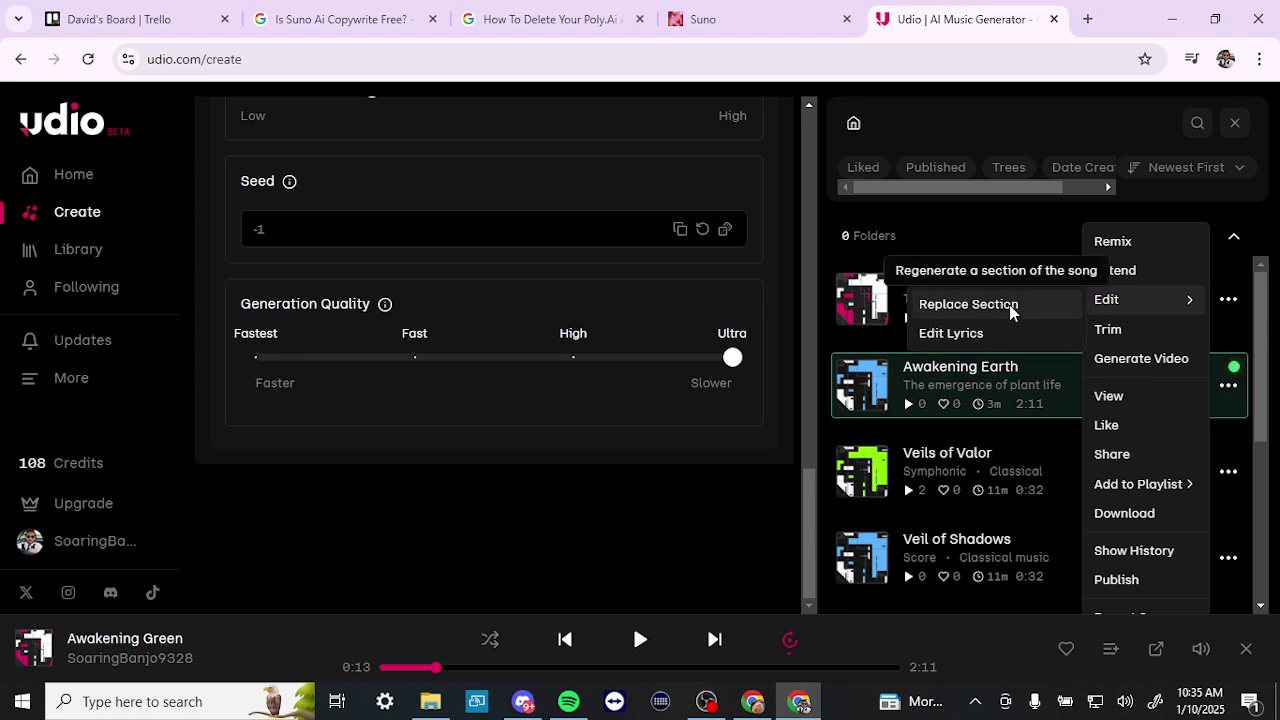
{"action": "left_click", "coordinate": [833, 344]}
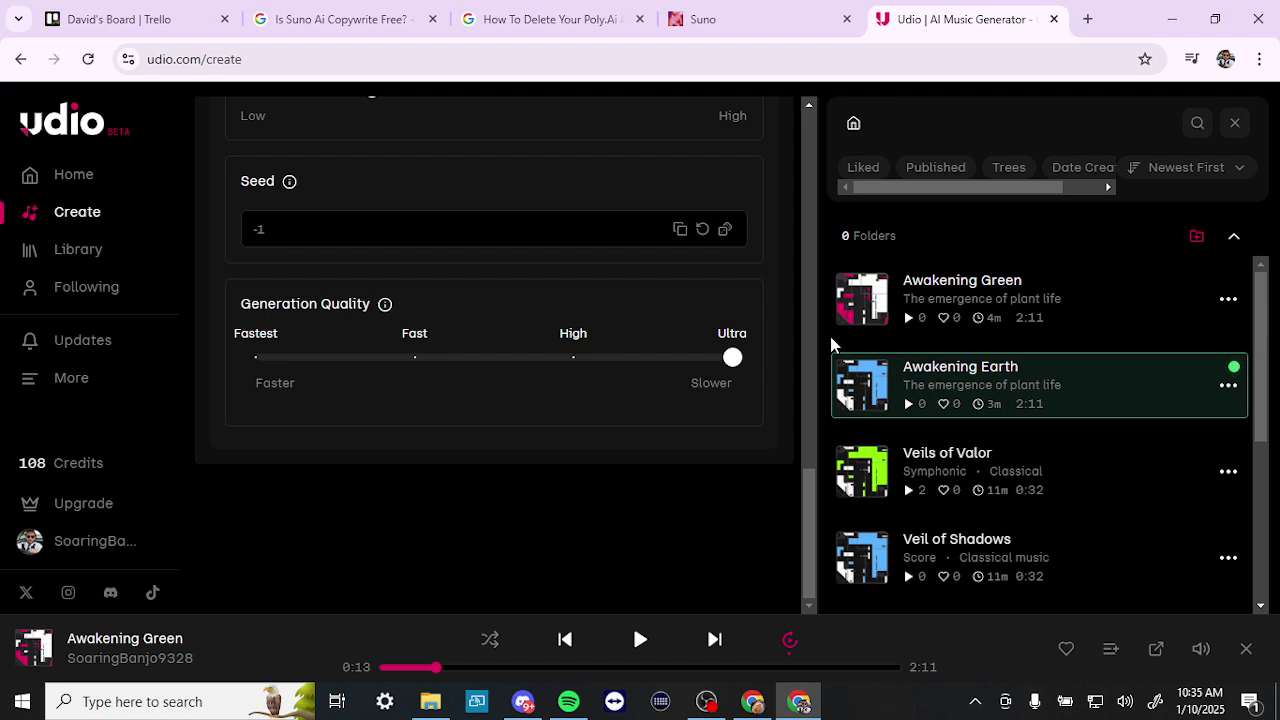
{"action": "mouse_move", "coordinate": [860, 388]}
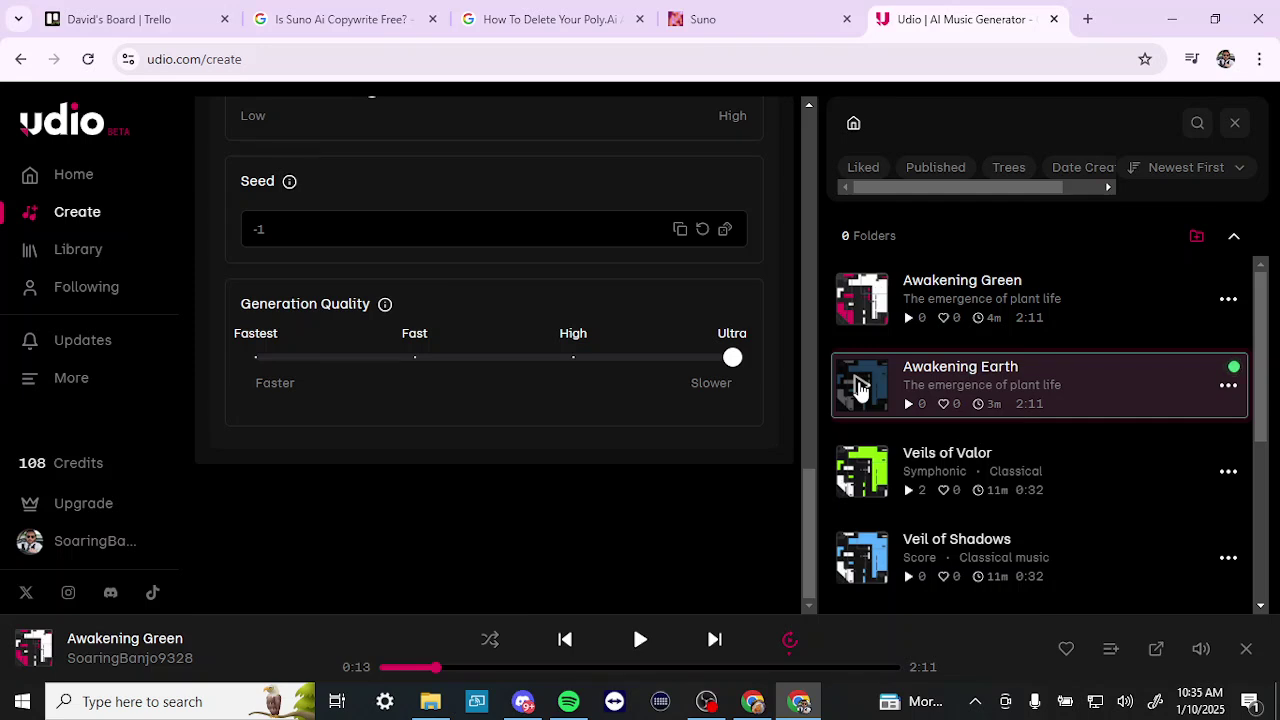
Play Awakening Earth and pause it at 0:10 of 2:11.
{"action": "left_click", "coordinate": [860, 388]}
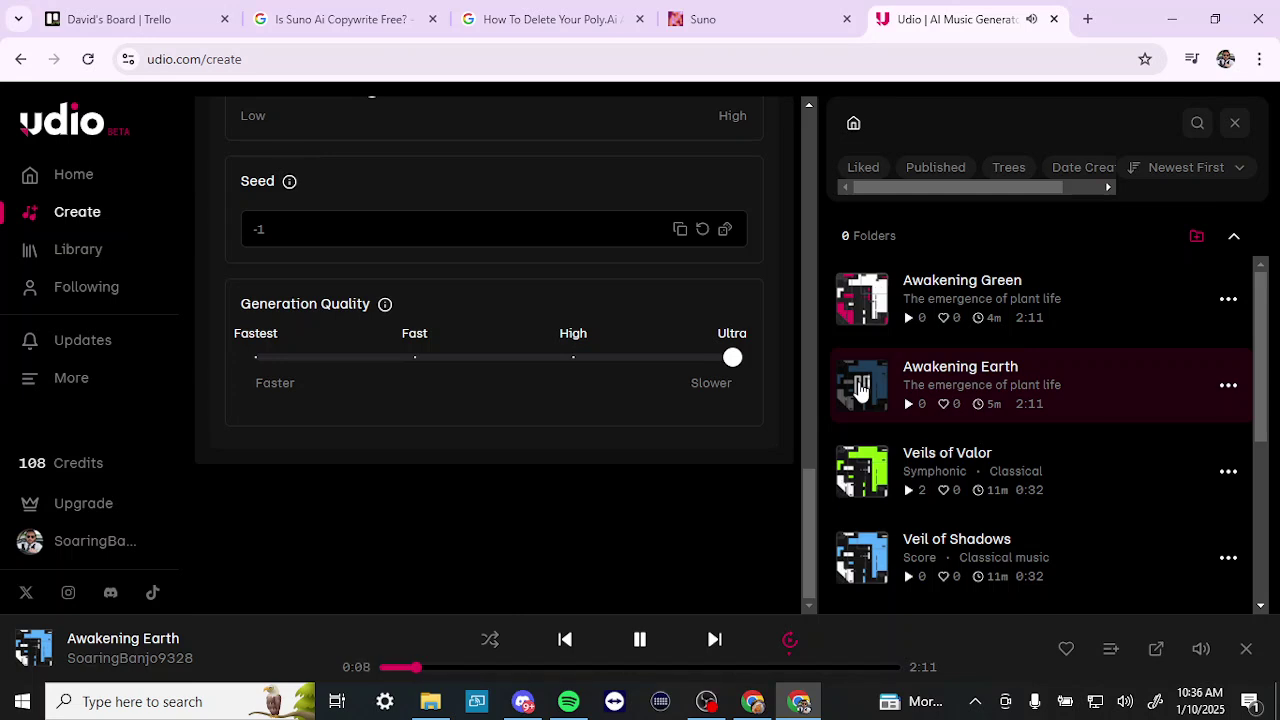
{"action": "left_click", "coordinate": [860, 388]}
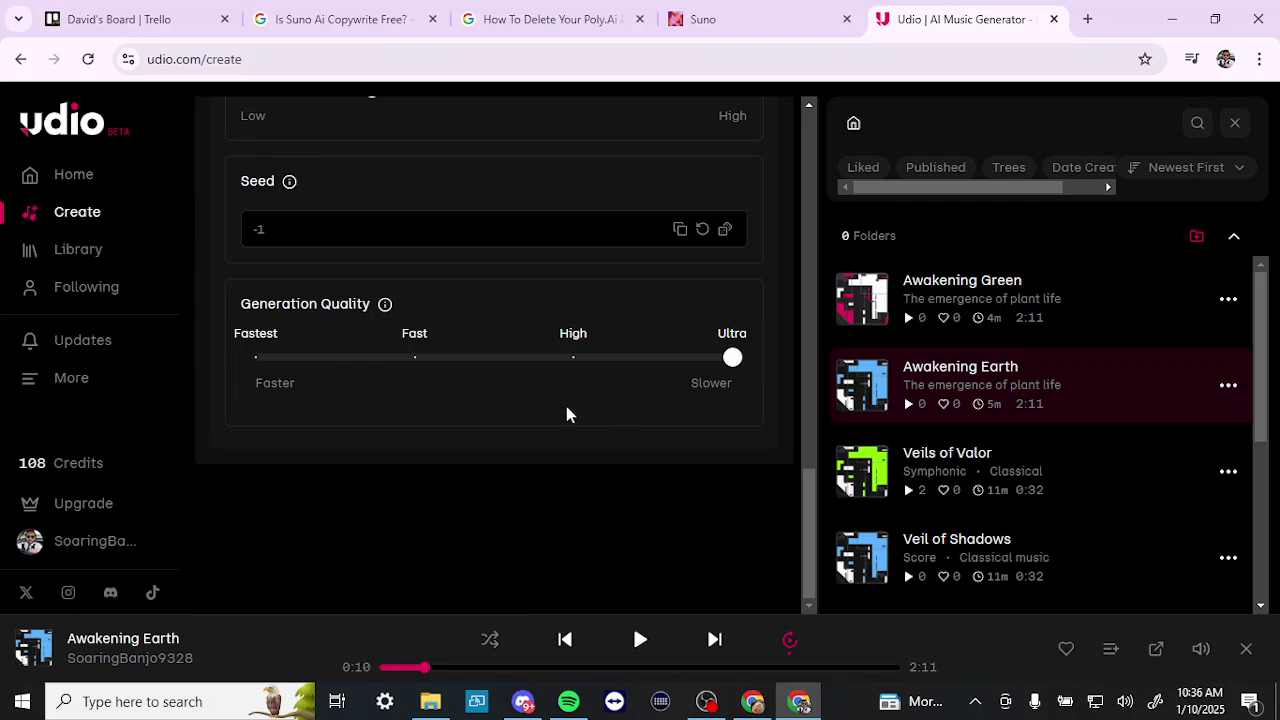
{"action": "mouse_move", "coordinate": [860, 392]}
Return to Suno's Create page with model versions v4, v3.5 and v3 listed.
{"action": "left_click", "coordinate": [755, 20]}
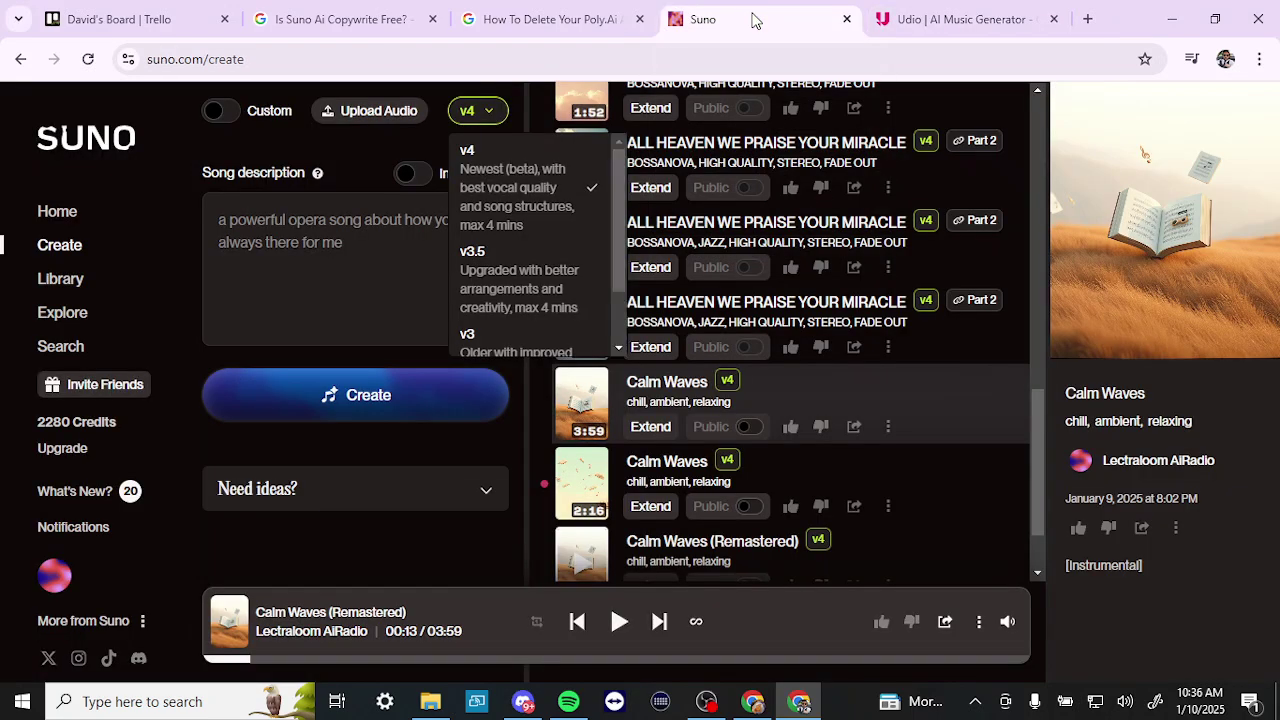